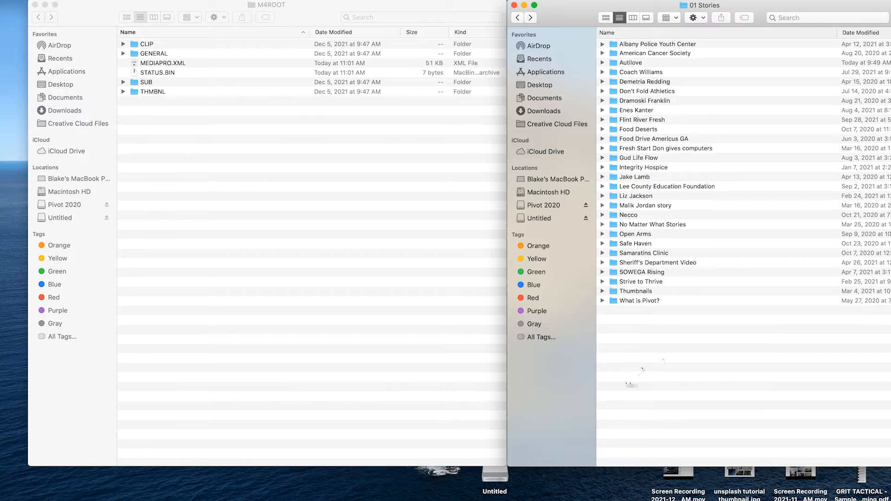
Create a folder named "A Better Way Grocers, Cooking Event" inside the 01 Stories folder.
{"action": "right_click", "coordinate": [659, 356]}
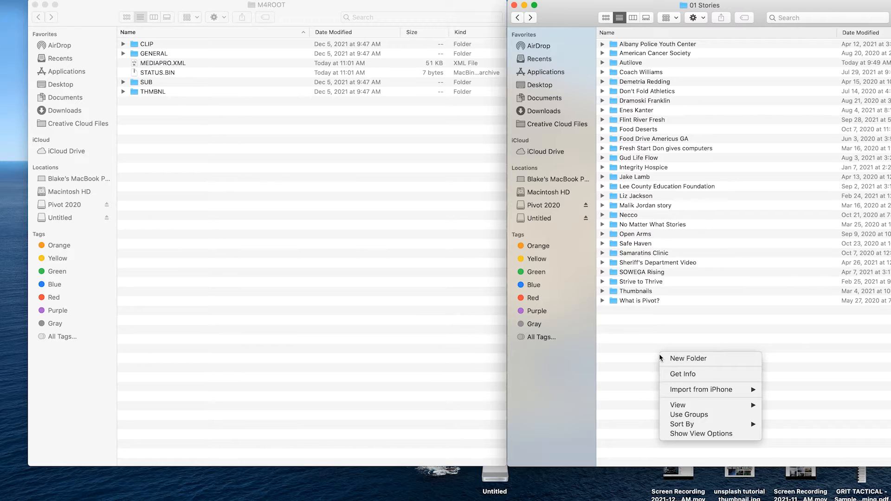
{"action": "left_click", "coordinate": [706, 362]}
{"action": "type", "text": "A"}
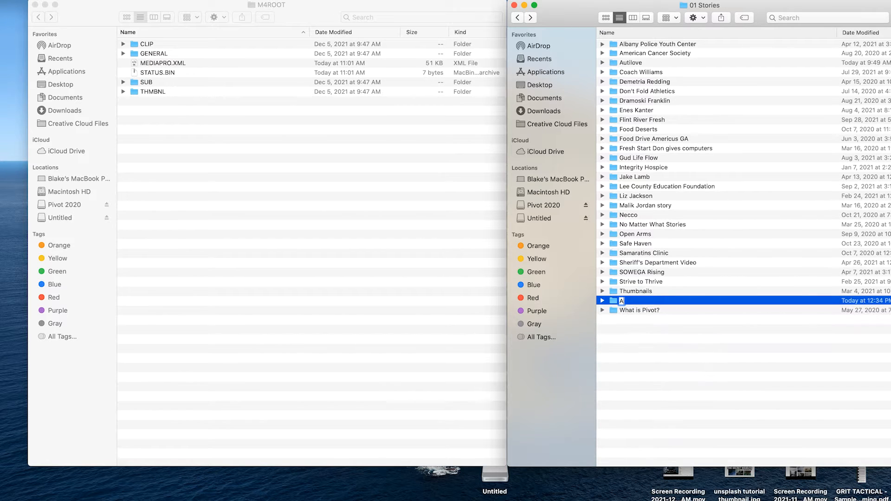
{"action": "type", "text": " Better Way Grocer"}
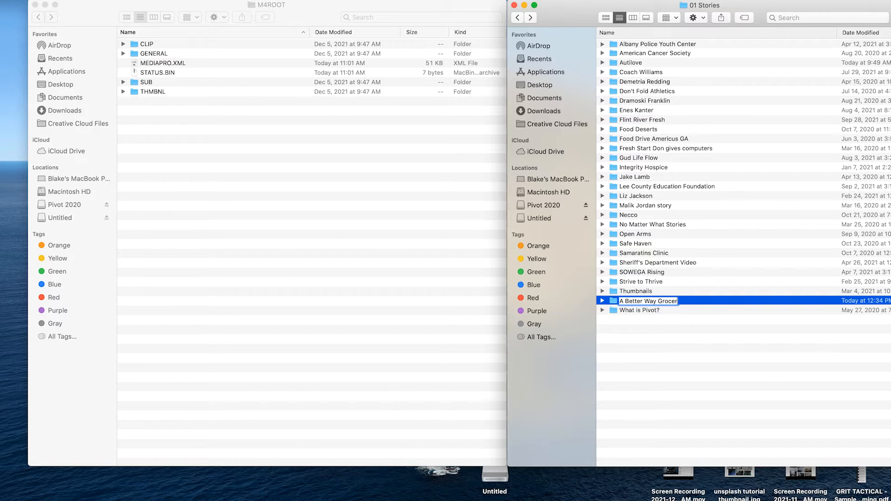
{"action": "type", "text": "s, Cooking Event"}
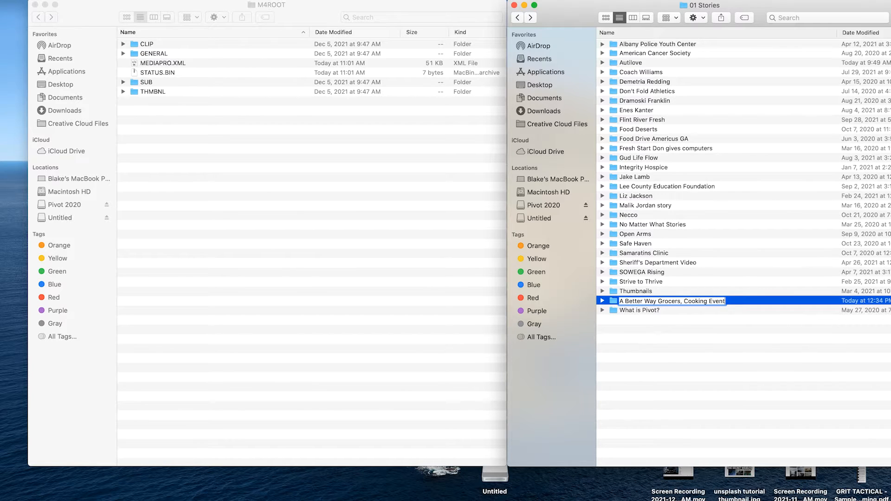
{"action": "key", "text": "Return"}
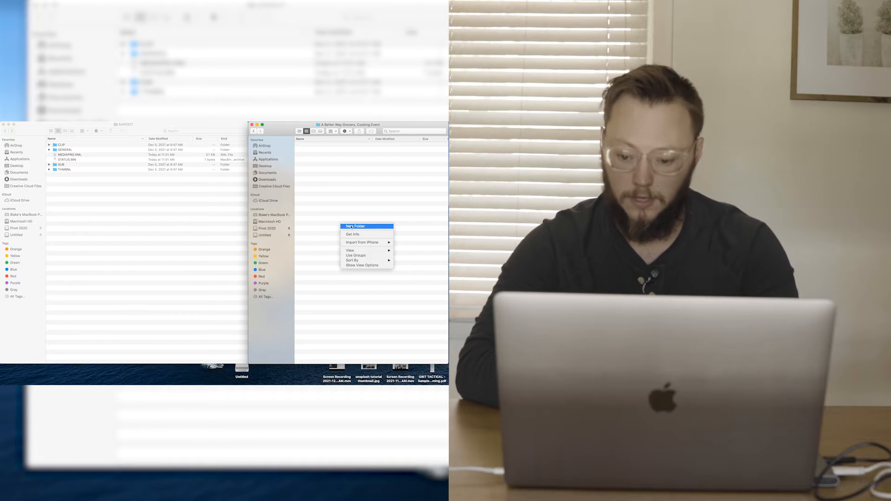
Create the subfolders Audio, Project File and Video inside the "A Better Way Grocers, Cooking Event" folder.
{"action": "left_click", "coordinate": [351, 227]}
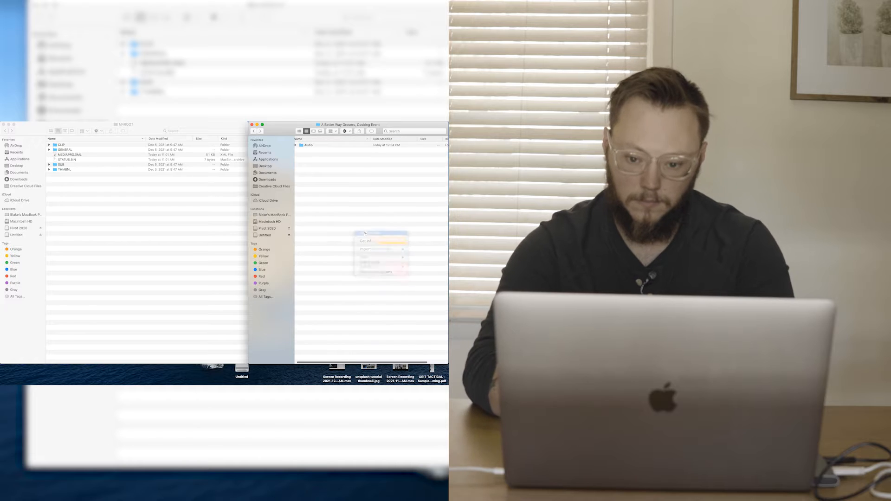
{"action": "type", "text": "Project File"}
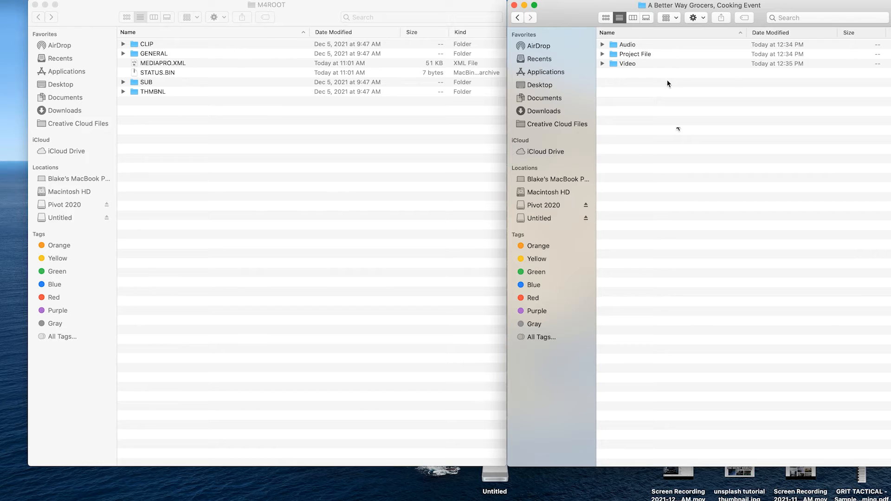
Open the empty Video folder as the copy destination and list the M4ROOT card's CLIP folder sorted by kind.
{"action": "double_click", "coordinate": [652, 64]}
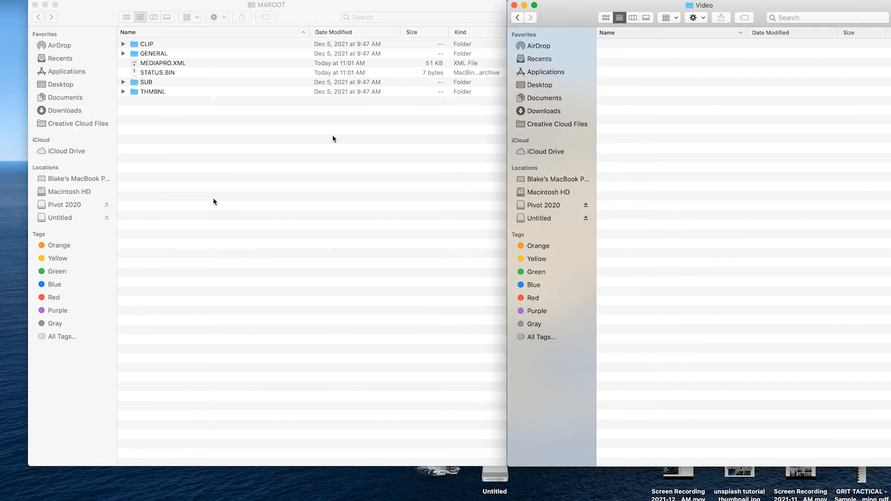
{"action": "left_click", "coordinate": [167, 219]}
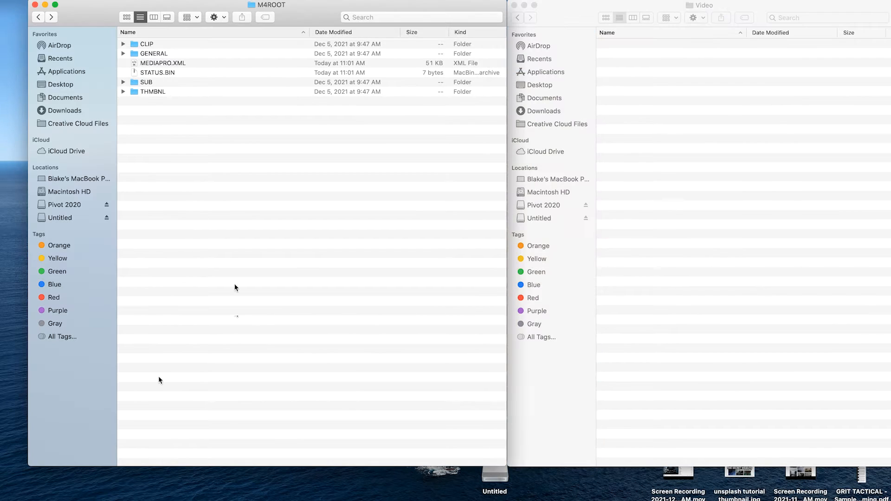
{"action": "double_click", "coordinate": [166, 46]}
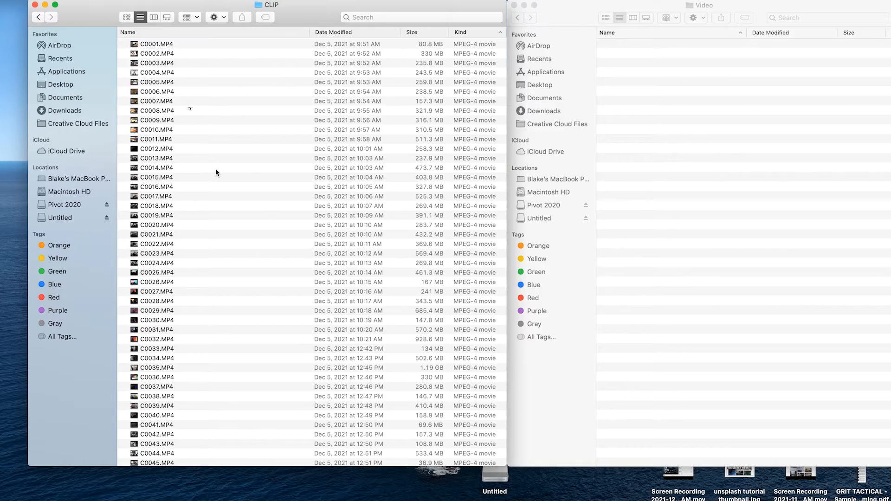
{"action": "left_click", "coordinate": [175, 33]}
{"action": "scroll", "coordinate": [208, 147], "scroll_direction": "down", "scroll_amount": 3}
{"action": "scroll", "coordinate": [208, 146], "scroll_direction": "up", "scroll_amount": 3}
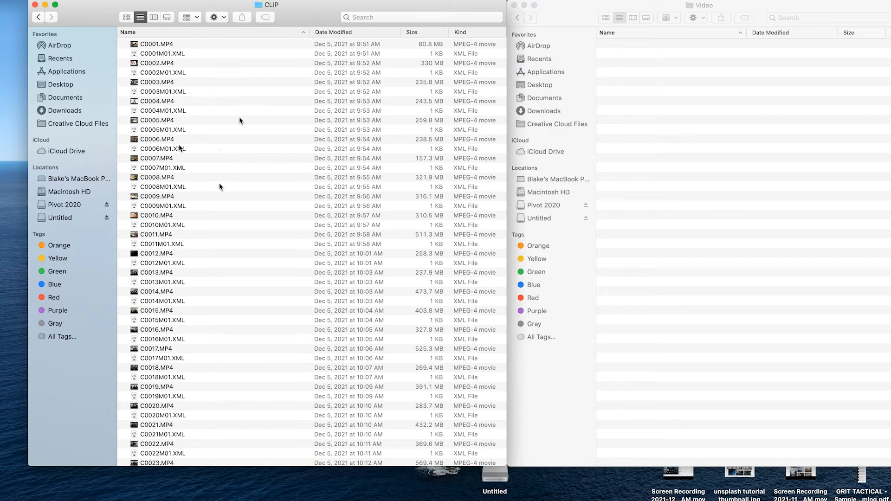
{"action": "left_click", "coordinate": [471, 32]}
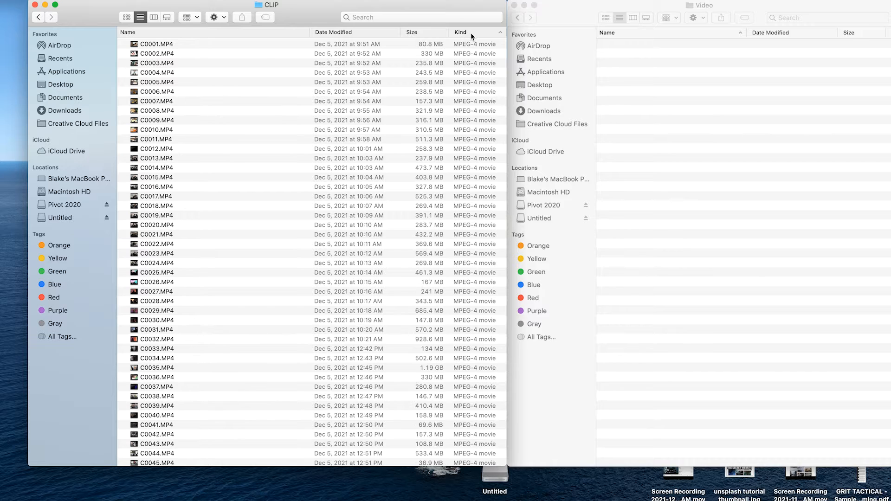
Copy the December 8 clips C0048.MP4 through C0090.MP4 from the CLIP folder into the Video folder.
{"action": "scroll", "coordinate": [325, 279], "scroll_direction": "down", "scroll_amount": 5}
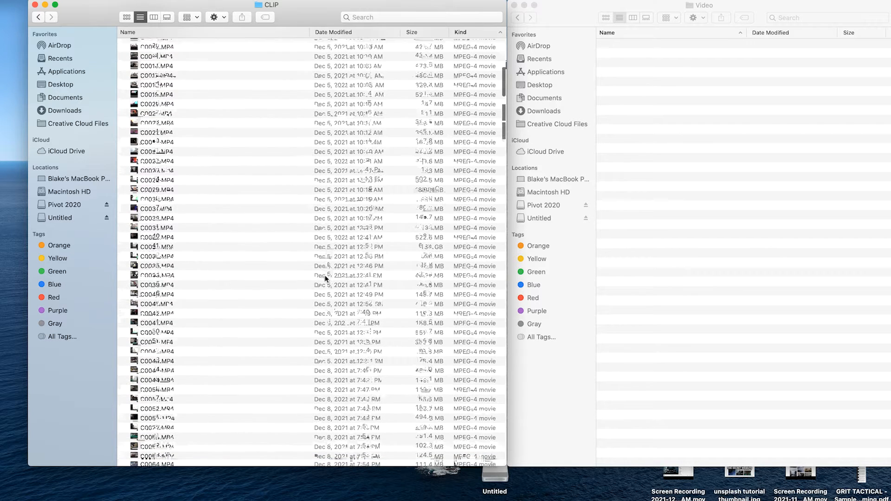
{"action": "scroll", "coordinate": [325, 278], "scroll_direction": "down", "scroll_amount": 5}
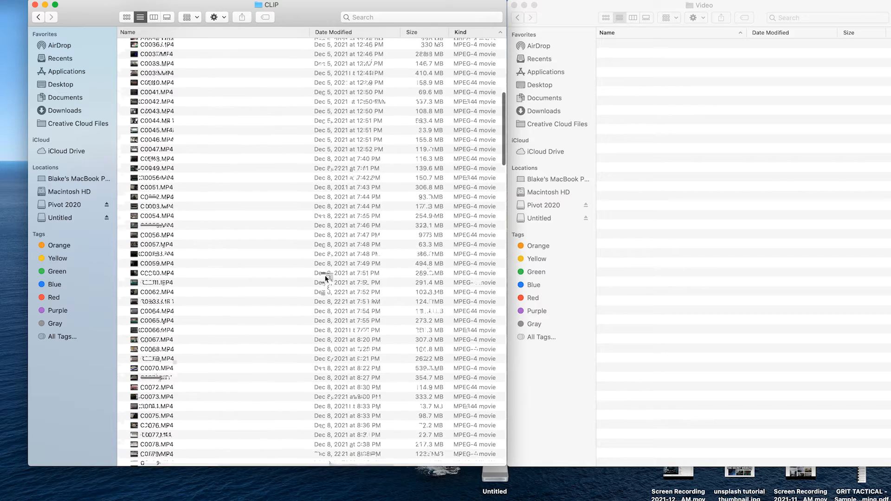
{"action": "left_click", "coordinate": [361, 165]}
{"action": "scroll", "coordinate": [371, 266], "scroll_direction": "down", "scroll_amount": 5}
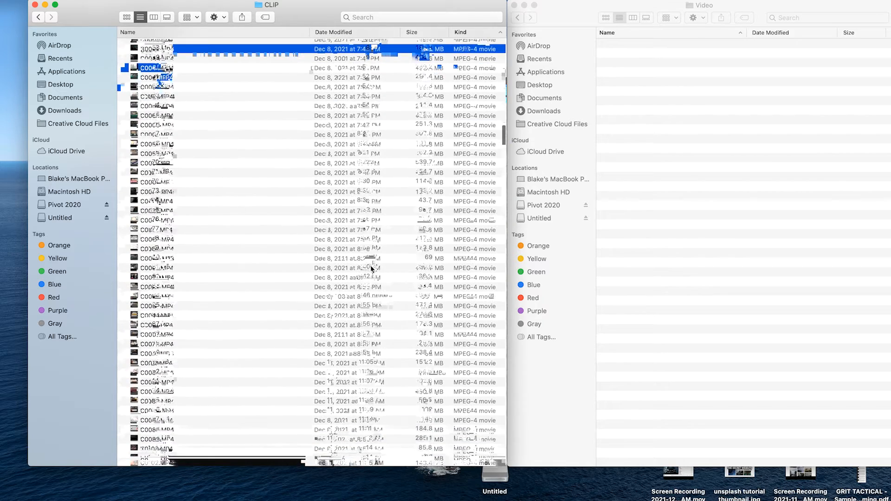
{"action": "scroll", "coordinate": [370, 265], "scroll_direction": "up", "scroll_amount": 5}
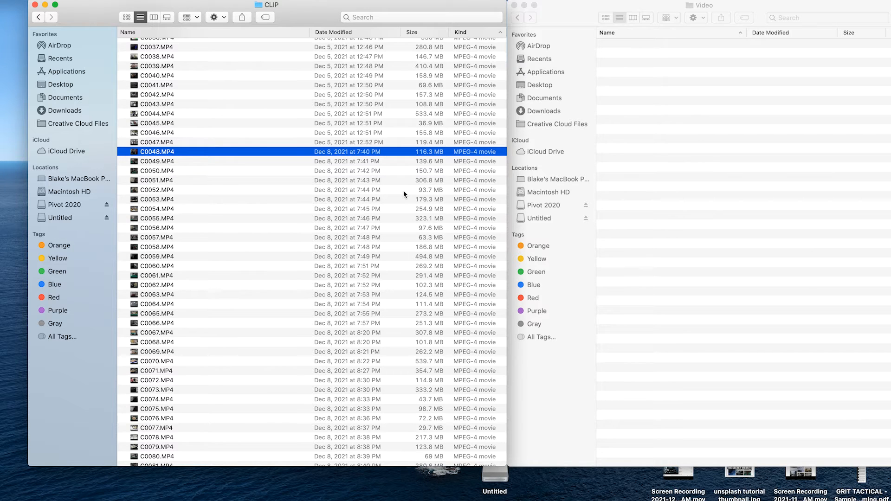
{"action": "scroll", "coordinate": [400, 232], "scroll_direction": "down", "scroll_amount": 10}
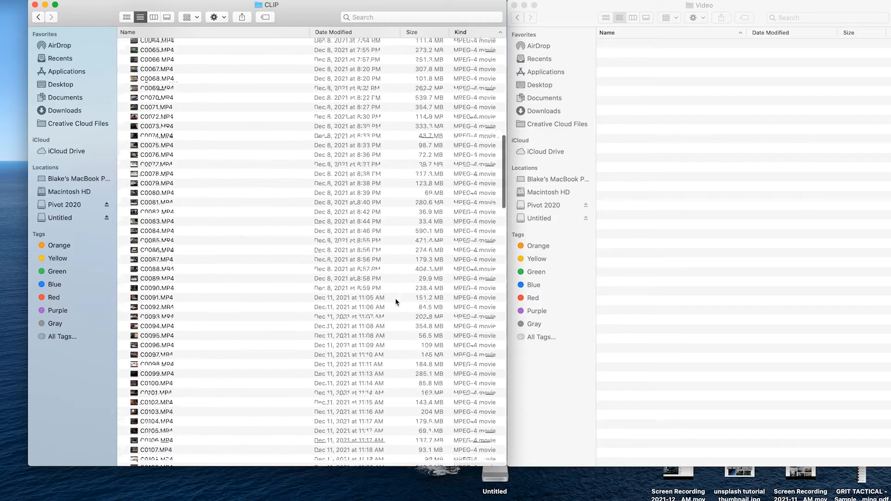
{"action": "left_click", "coordinate": [393, 291], "text": "shift"}
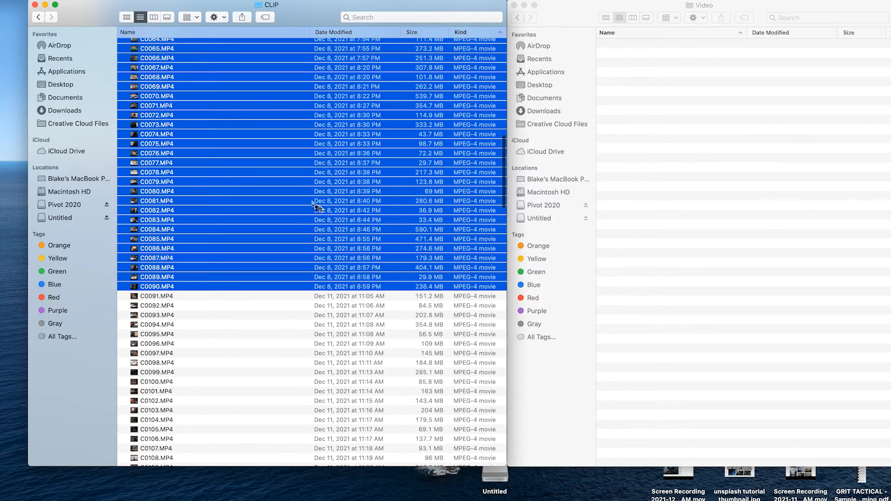
{"action": "scroll", "coordinate": [310, 193], "scroll_direction": "up", "scroll_amount": 3}
{"action": "scroll", "coordinate": [309, 191], "scroll_direction": "up", "scroll_amount": 3}
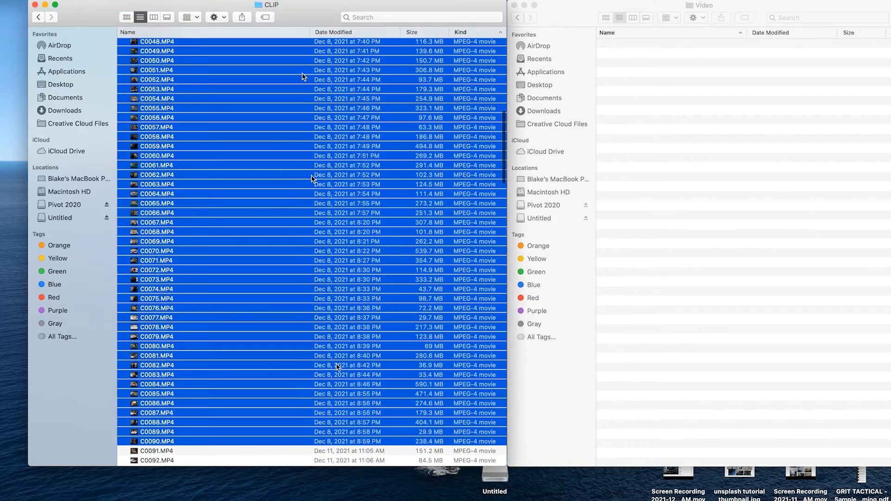
{"action": "left_click_drag", "start_coordinate": [274, 181], "coordinate": [660, 177]}
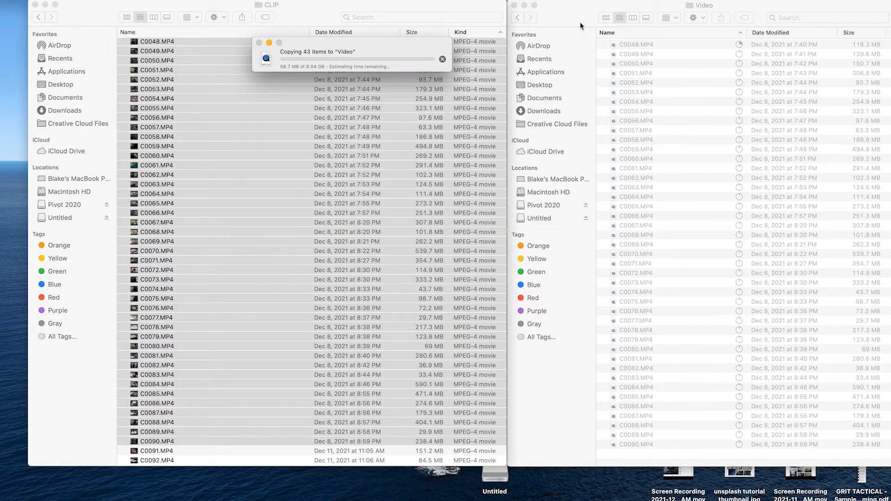
Open the event's Audio folder as the copy destination and switch to the Music app.
{"action": "left_click", "coordinate": [557, 18]}
{"action": "left_click", "coordinate": [519, 18]}
{"action": "double_click", "coordinate": [648, 43]}
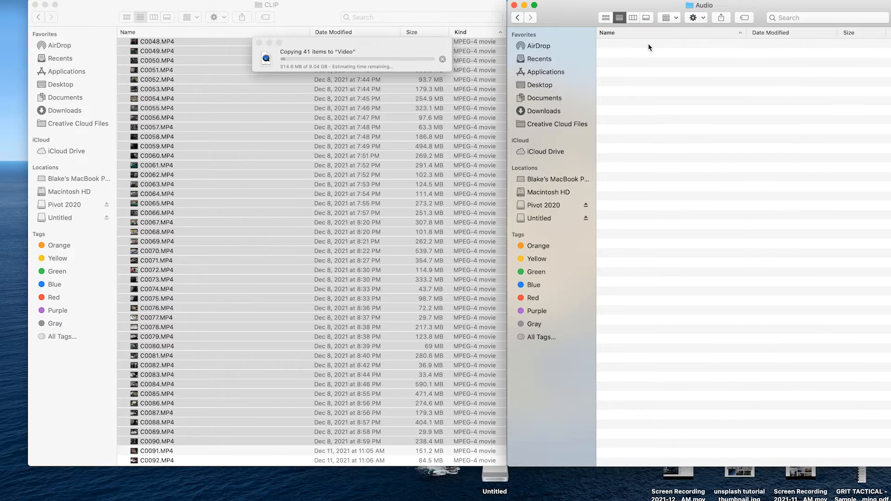
{"action": "left_click", "coordinate": [404, 499]}
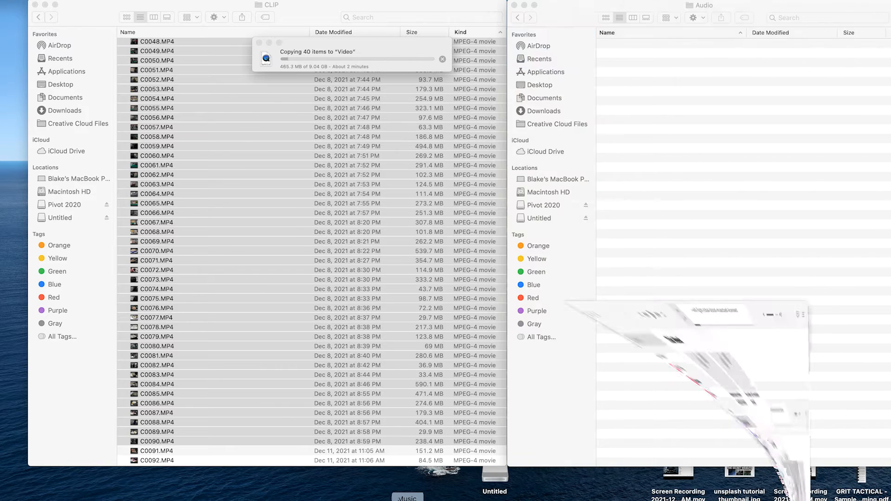
Copy the iles, enigma, i-will-fight, beginning-light and forever-was-made-for-me-and-you tracks from Music into the Audio folder, and close the Music window.
{"action": "left_click_drag", "start_coordinate": [476, 149], "coordinate": [828, 93]}
{"action": "left_click_drag", "start_coordinate": [397, 149], "coordinate": [849, 138]}
{"action": "scroll", "coordinate": [558, 201], "scroll_direction": "up", "scroll_amount": 1}
{"action": "left_click_drag", "start_coordinate": [492, 111], "coordinate": [831, 95]}
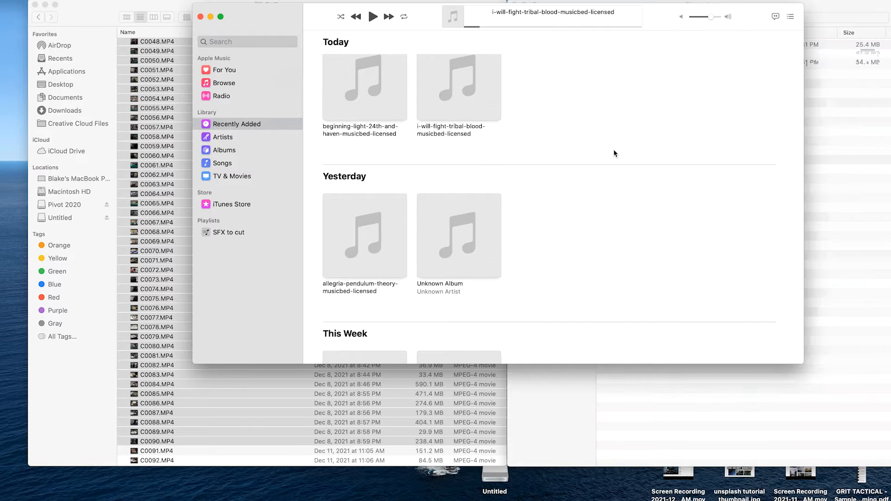
{"action": "scroll", "coordinate": [557, 135], "scroll_direction": "up", "scroll_amount": 1}
{"action": "left_click_drag", "start_coordinate": [403, 120], "coordinate": [812, 122]}
{"action": "scroll", "coordinate": [506, 246], "scroll_direction": "down", "scroll_amount": 3}
{"action": "scroll", "coordinate": [507, 248], "scroll_direction": "down", "scroll_amount": 5}
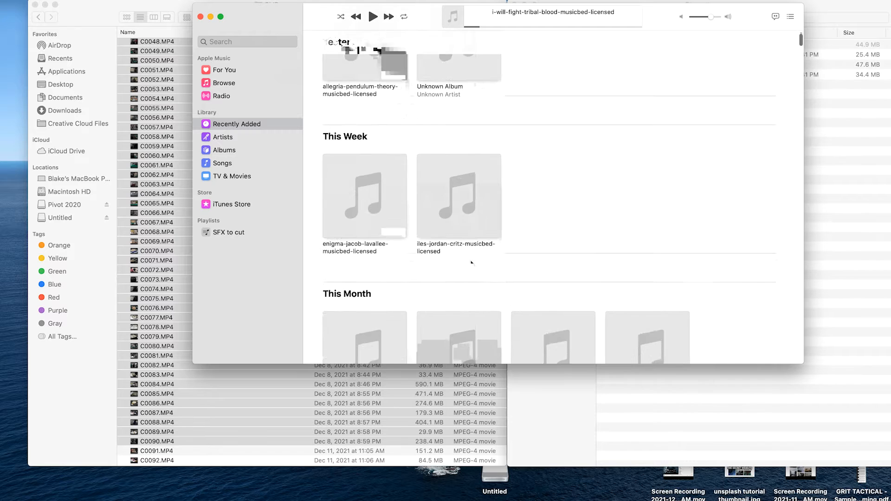
{"action": "left_click_drag", "start_coordinate": [445, 186], "coordinate": [817, 137]}
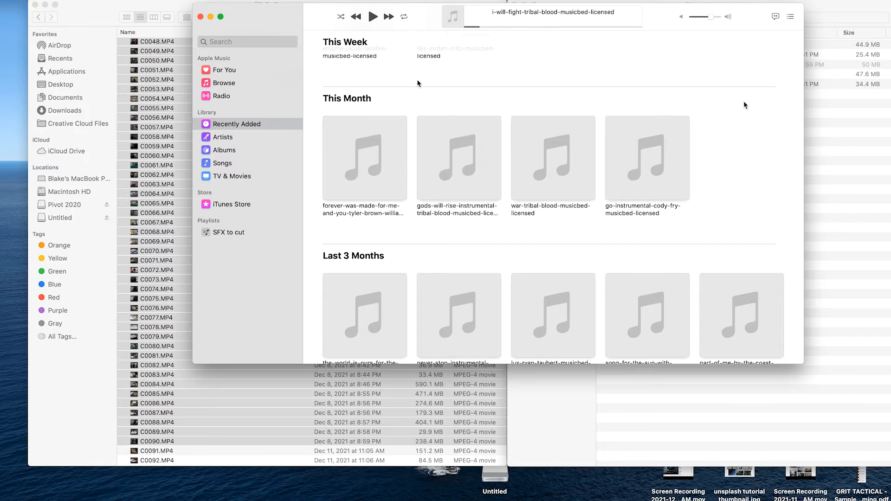
{"action": "left_click", "coordinate": [201, 18]}
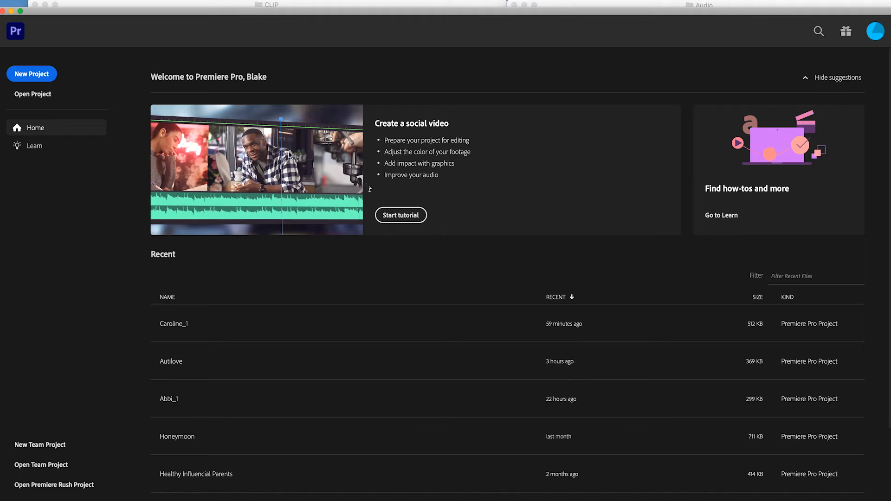
Start a new Premiere Pro project and name it "A Better Way Grocer Cooking Event".
{"action": "left_click", "coordinate": [25, 74]}
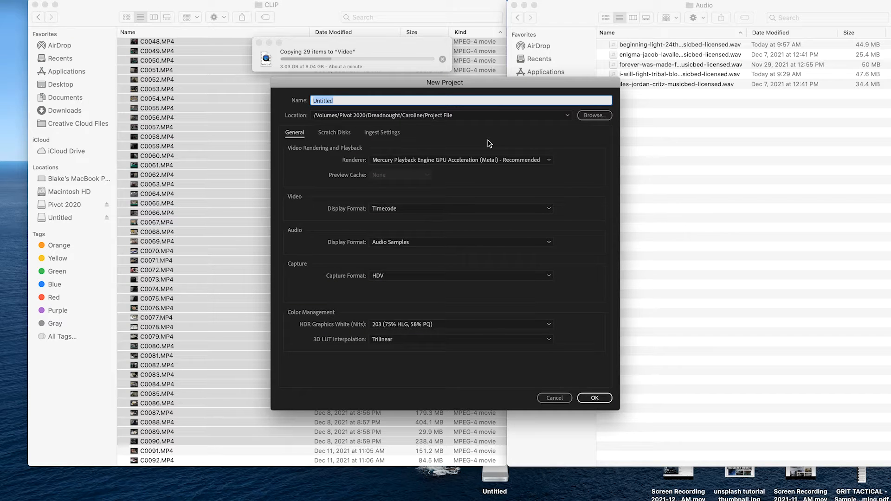
{"action": "type", "text": "A Better Way Grocer Cooking E"}
{"action": "type", "text": "vent"}
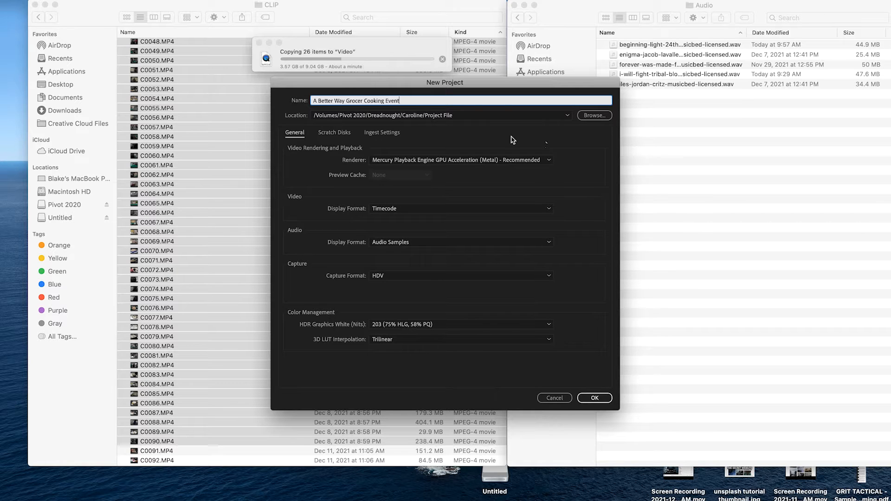
Set the project location to the event's Project File folder on the Pivot 2020 drive and create the project.
{"action": "left_click", "coordinate": [603, 116]}
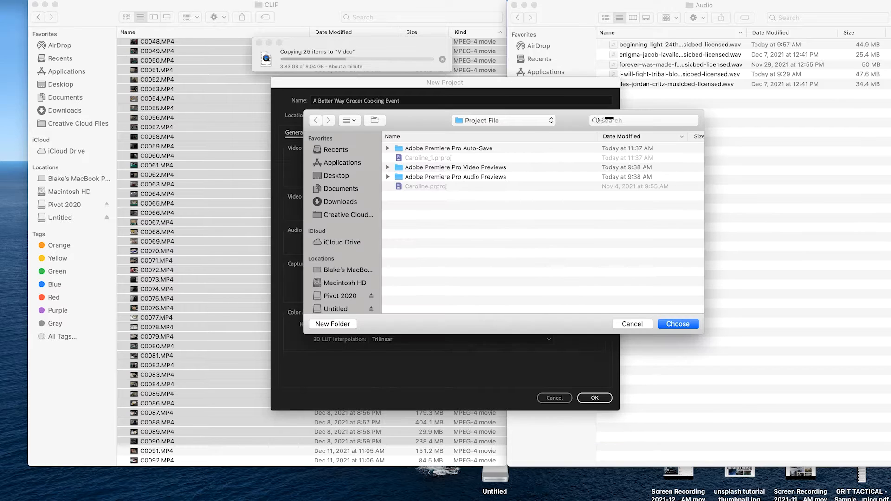
{"action": "scroll", "coordinate": [339, 241], "scroll_direction": "down", "scroll_amount": 2}
{"action": "left_click", "coordinate": [340, 272]}
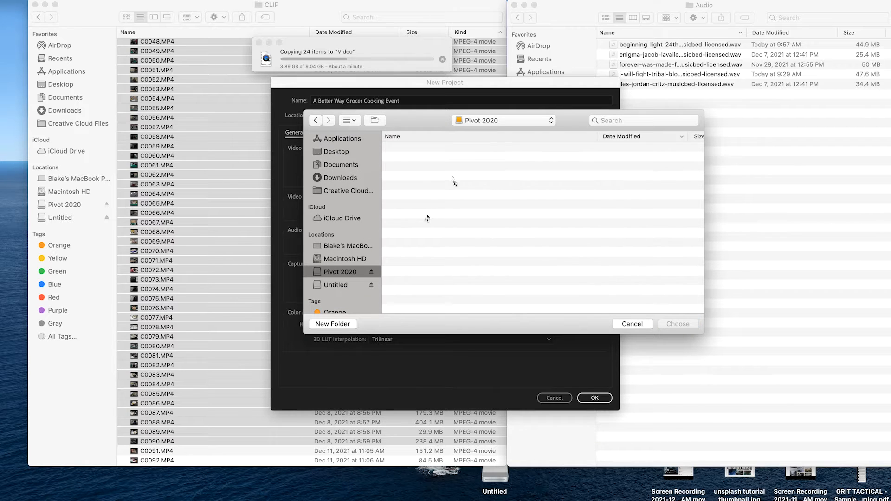
{"action": "double_click", "coordinate": [440, 157]}
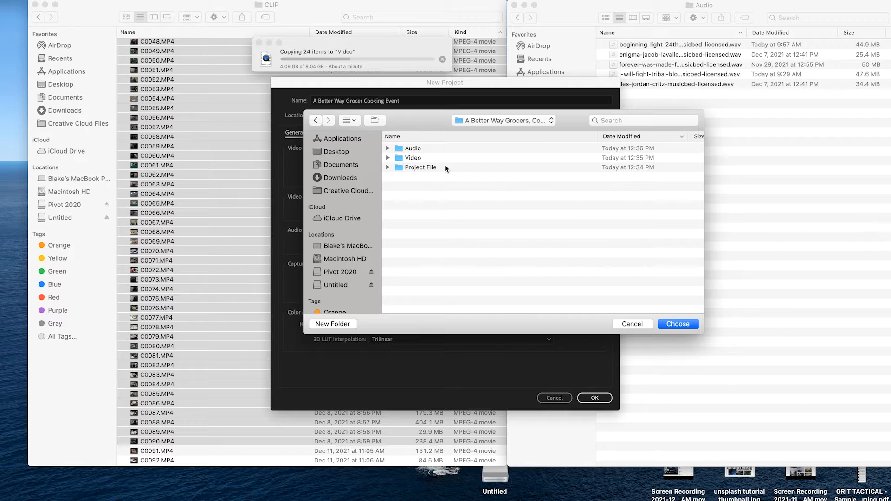
{"action": "left_click", "coordinate": [446, 168]}
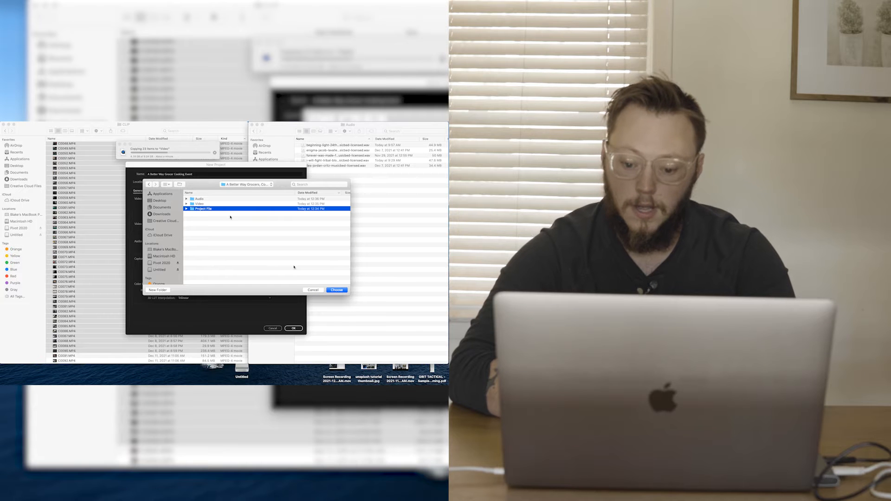
{"action": "left_click", "coordinate": [336, 290]}
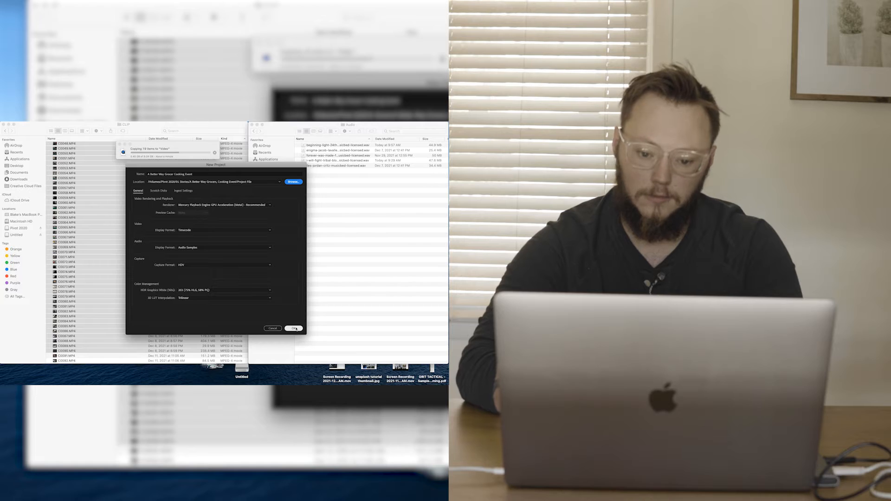
{"action": "left_click", "coordinate": [294, 329]}
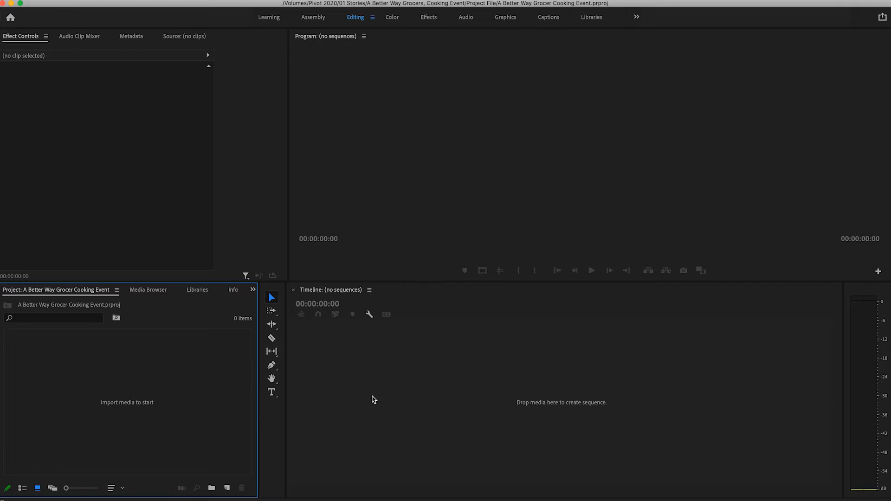
Create a sequence named "A Better Way Grocers Cooking Event" with the ARRI 1080p 23.976 preset.
{"action": "key", "text": "super+n"}
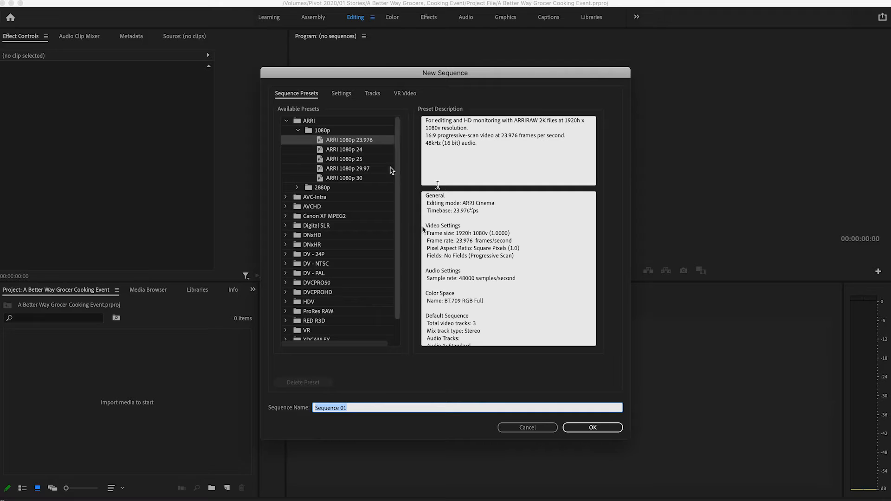
{"action": "scroll", "coordinate": [492, 290], "scroll_direction": "down", "scroll_amount": 3}
{"action": "scroll", "coordinate": [492, 290], "scroll_direction": "up", "scroll_amount": 3}
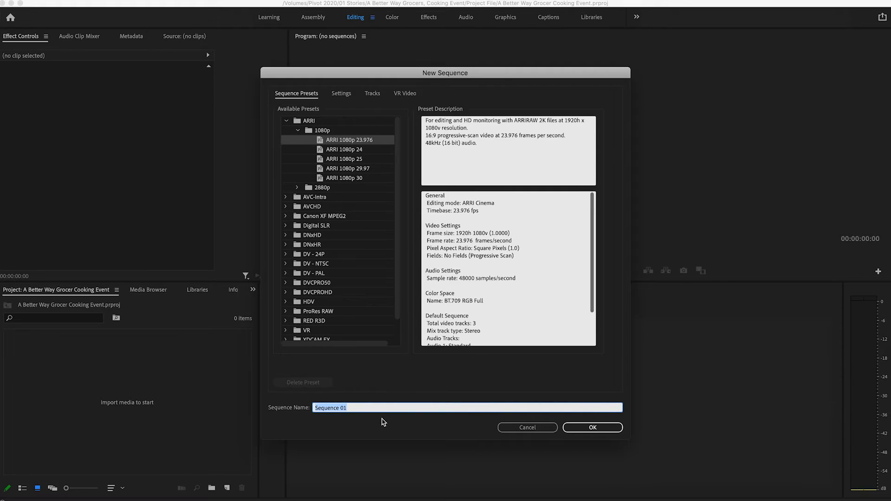
{"action": "type", "text": "A B"}
{"action": "key", "text": "Return"}
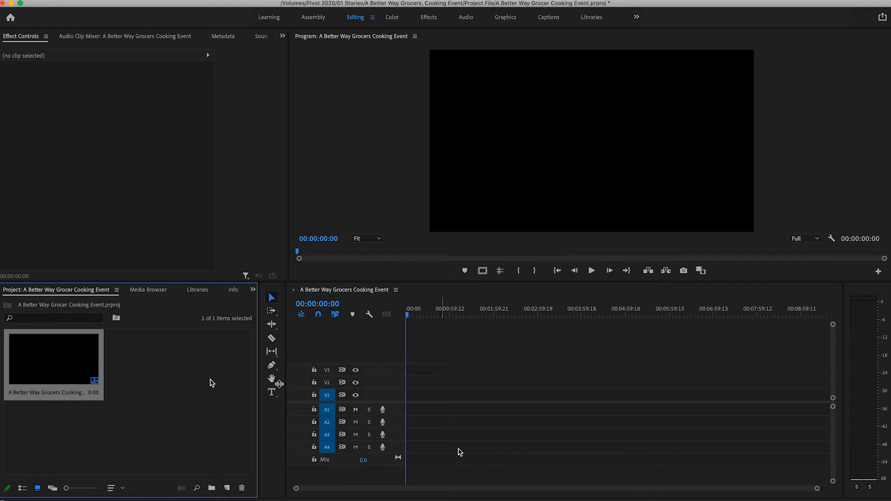
{"action": "left_click", "coordinate": [147, 387]}
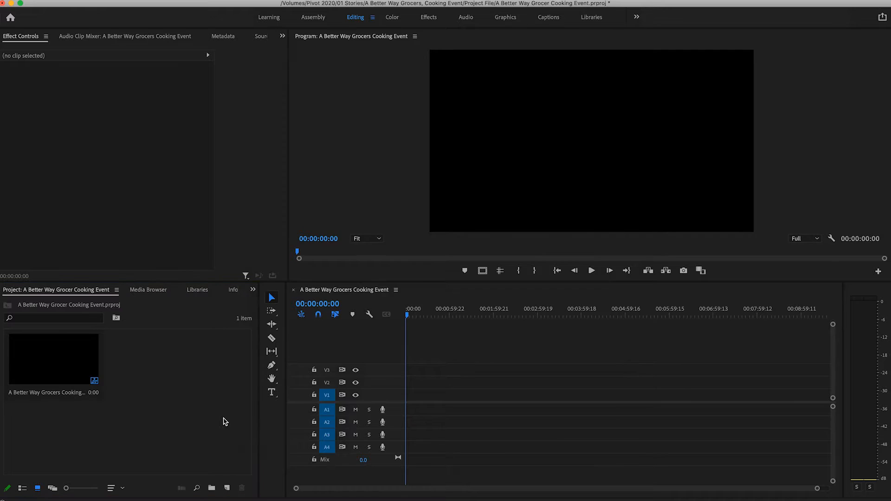
Create a second sequence named "Vertical Recap" with the ARRI 1080p 23.976 preset, and select it in the project.
{"action": "key", "text": "super+n"}
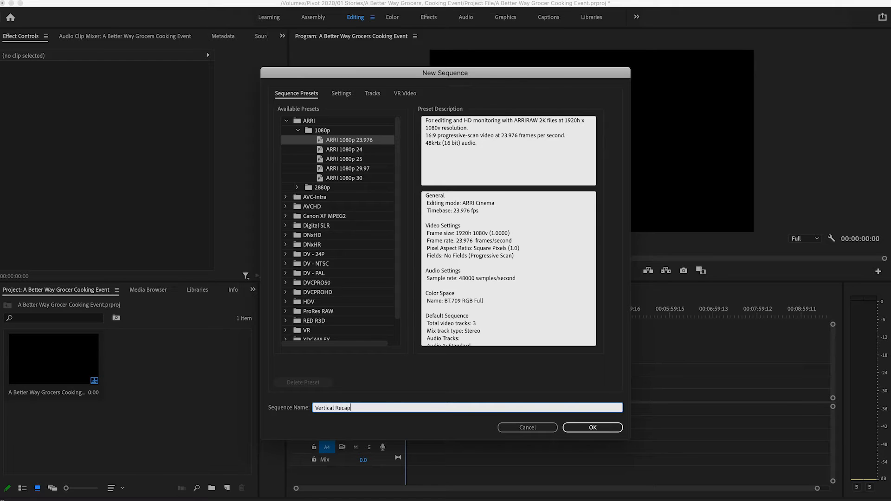
{"action": "key", "text": "Return"}
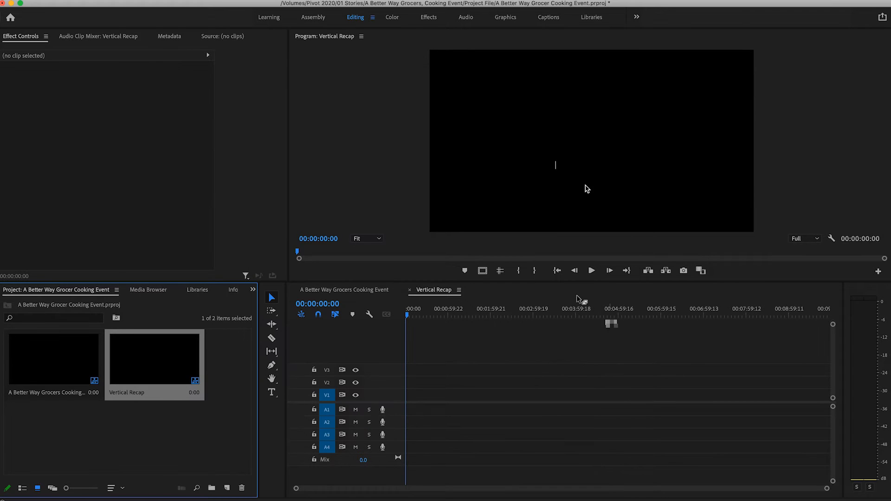
{"action": "left_click", "coordinate": [72, 365]}
{"action": "left_click", "coordinate": [138, 364]}
{"action": "left_click", "coordinate": [85, 363]}
{"action": "left_click", "coordinate": [177, 363]}
{"action": "left_click", "coordinate": [65, 368]}
{"action": "left_click", "coordinate": [144, 364]}
Change the Vertical Recap sequence's frame size to a 9:16 vertical format with 1080 horizontal, and compare it with the main sequence.
{"action": "left_click", "coordinate": [160, 0]}
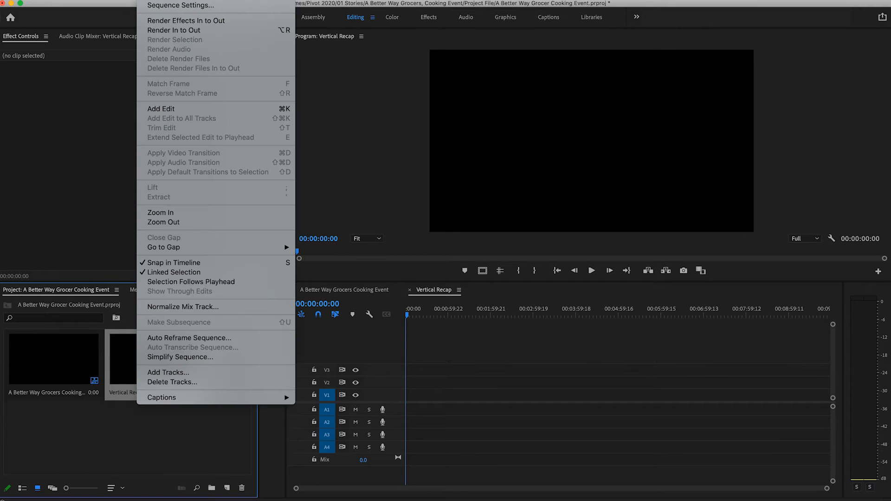
{"action": "left_click", "coordinate": [166, 5]}
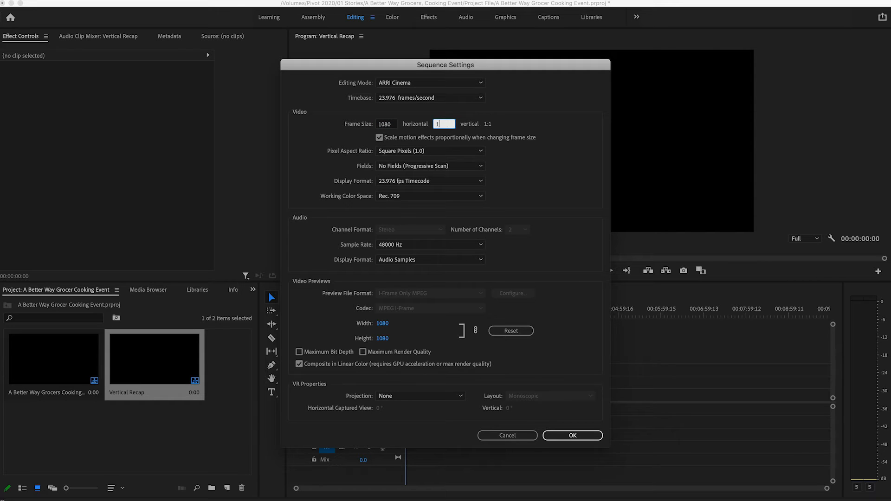
{"action": "left_click", "coordinate": [573, 436]}
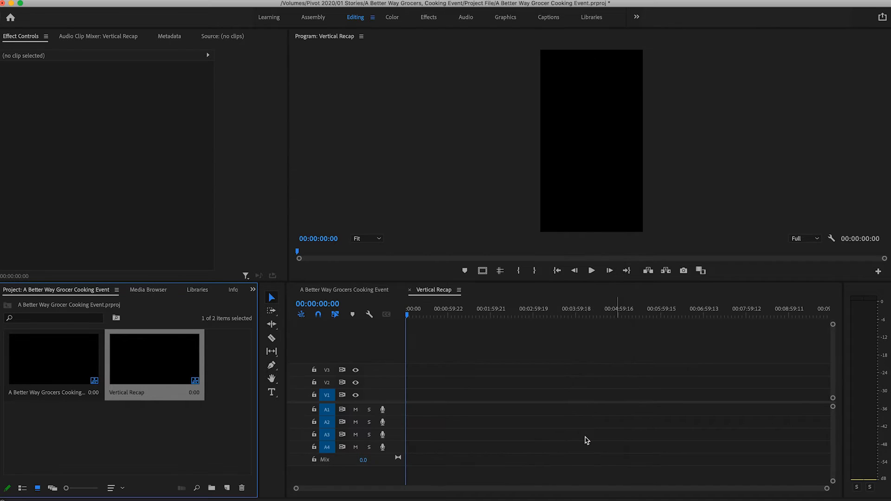
{"action": "left_click", "coordinate": [378, 290]}
{"action": "left_click", "coordinate": [433, 290]}
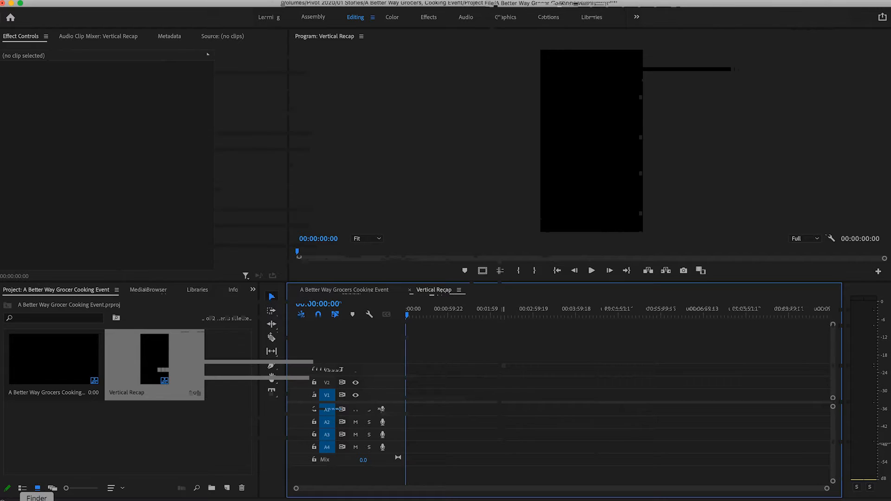
Import the event's Audio and Video folders from Finder into the project.
{"action": "left_click", "coordinate": [37, 500]}
{"action": "left_click", "coordinate": [516, 17]}
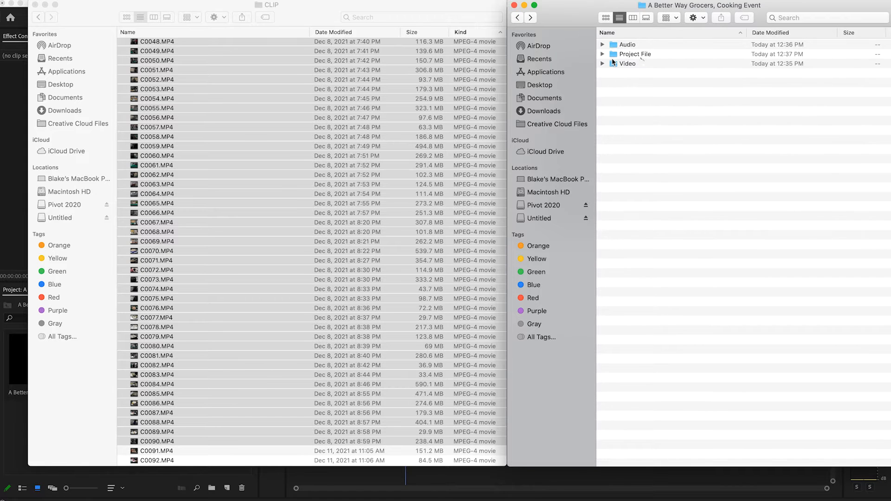
{"action": "left_click", "coordinate": [643, 47]}
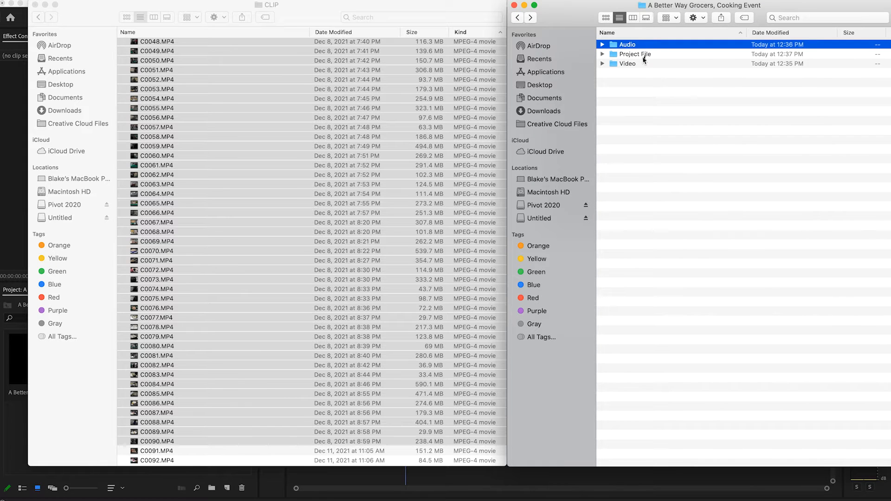
{"action": "left_click", "coordinate": [644, 68], "text": "super"}
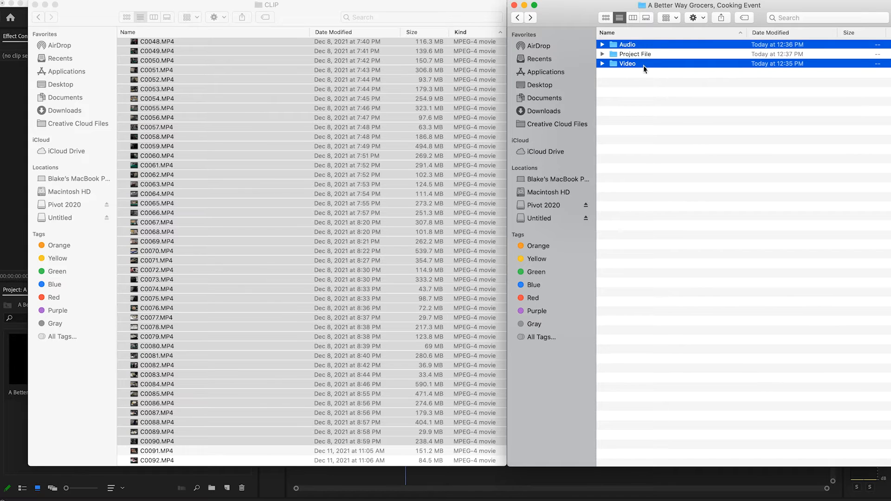
{"action": "left_click_drag", "start_coordinate": [193, 412], "coordinate": [17, 409]}
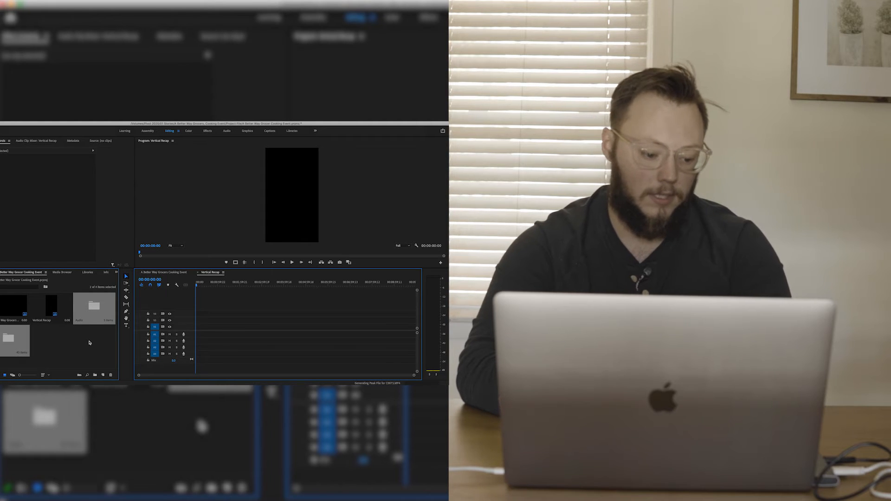
{"action": "left_click", "coordinate": [90, 342]}
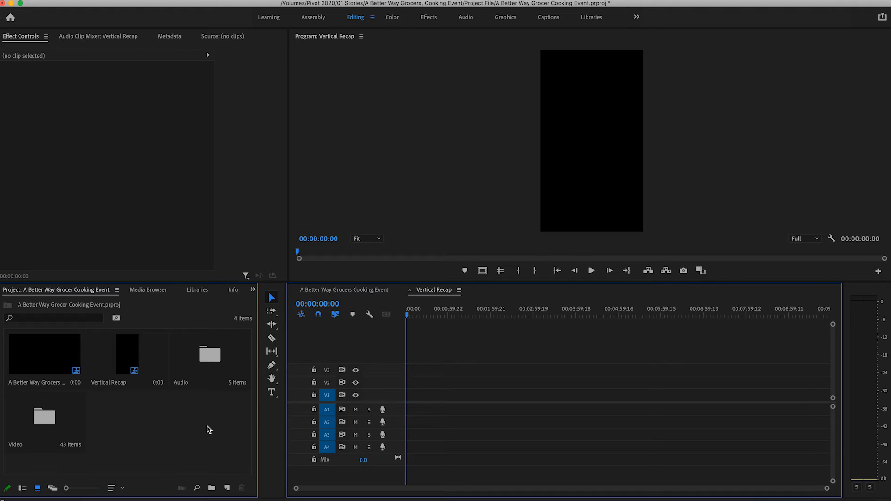
Delete the Video bin from the project and open the event's Video folder in Finder.
{"action": "left_click", "coordinate": [58, 426]}
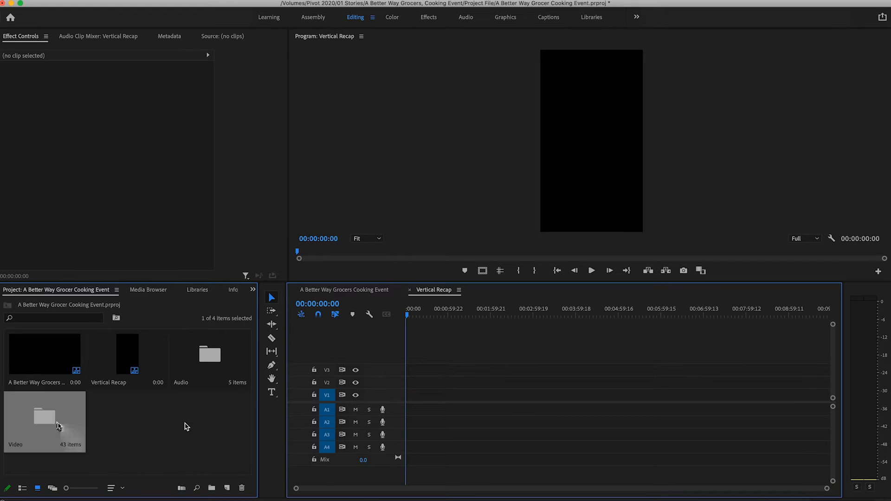
{"action": "key", "text": "Delete"}
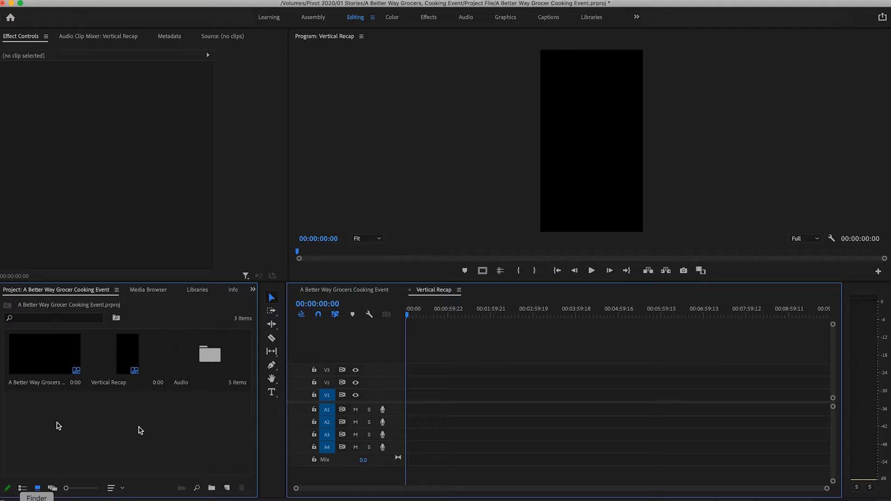
{"action": "left_click", "coordinate": [36, 500]}
{"action": "left_click", "coordinate": [661, 77]}
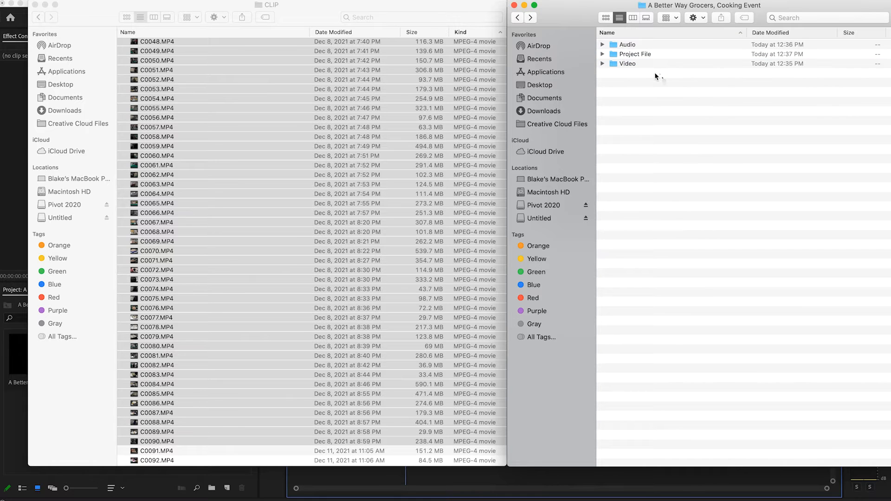
{"action": "double_click", "coordinate": [642, 66]}
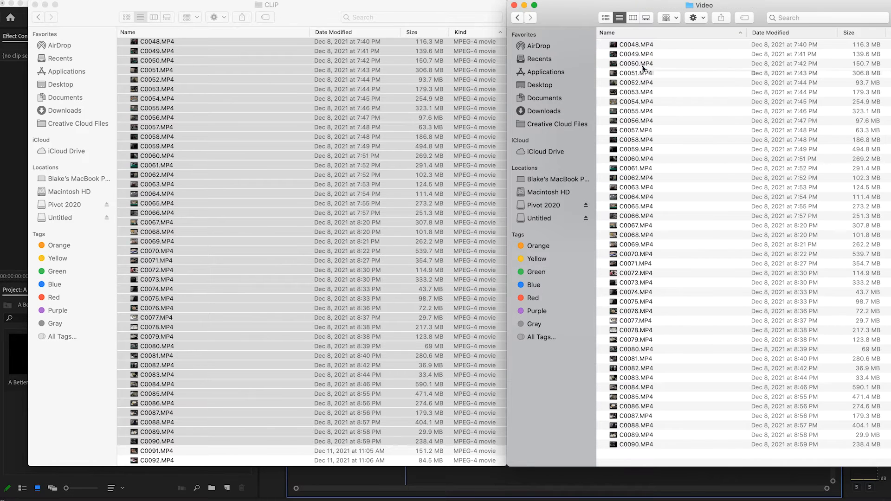
{"action": "left_click_drag", "start_coordinate": [586, 21], "coordinate": [332, 21]}
Preview a sampling of clips from C0048.MP4 to C0064.MP4 in the Video folder to identify what each one shows.
{"action": "left_click", "coordinate": [402, 45]}
{"action": "key", "text": "space"}
{"action": "key", "text": "space"}
{"action": "left_click", "coordinate": [403, 82]}
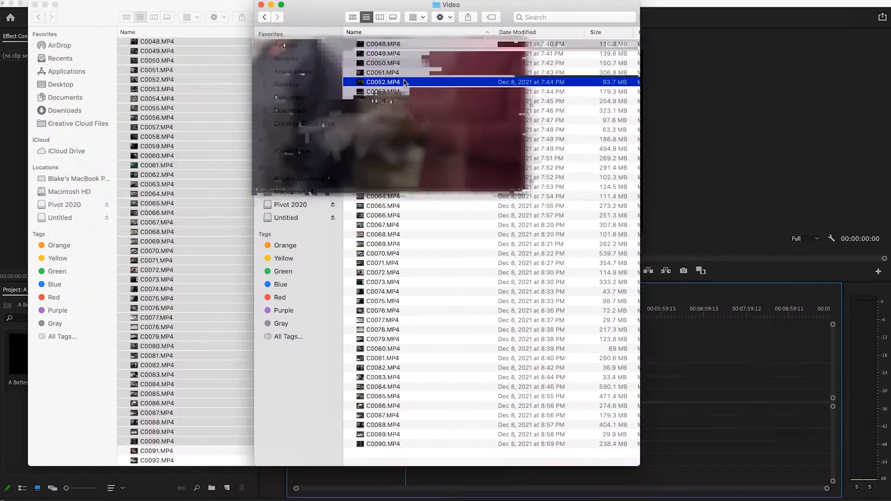
{"action": "key", "text": "space"}
{"action": "key", "text": "space"}
{"action": "left_click", "coordinate": [405, 106]}
{"action": "key", "text": "space"}
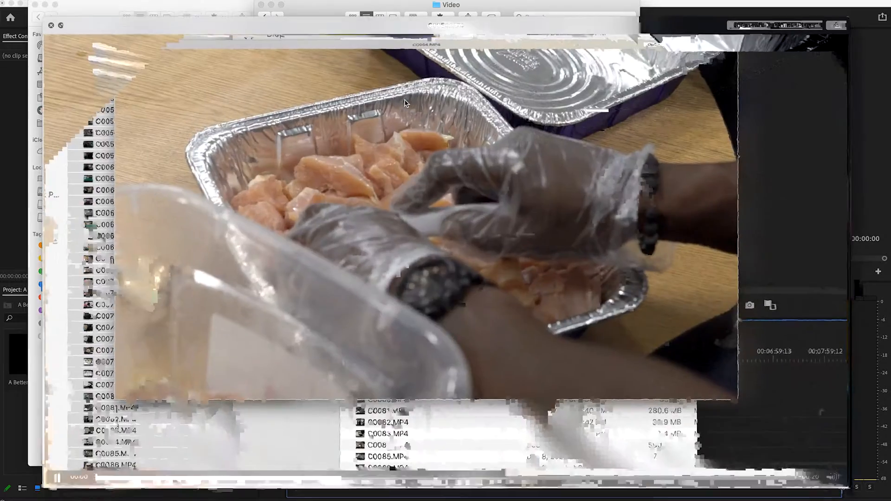
{"action": "key", "text": "space"}
{"action": "left_click", "coordinate": [407, 131]}
{"action": "key", "text": "space"}
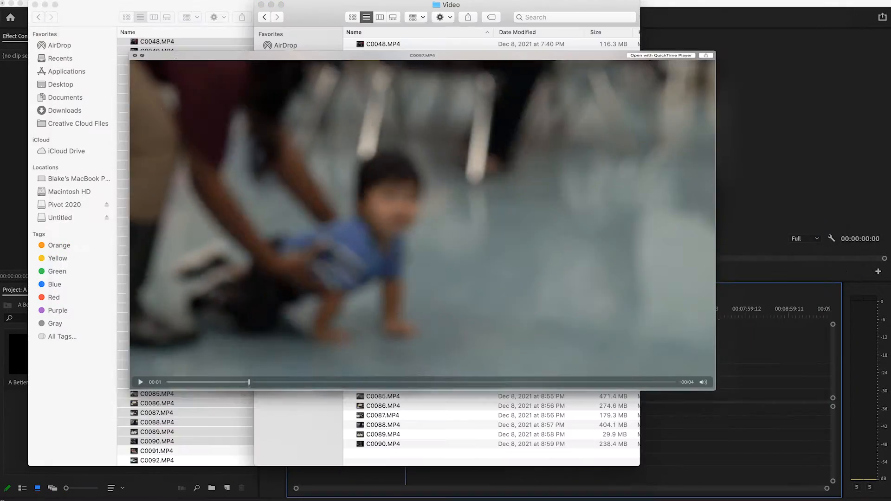
{"action": "key", "text": "space"}
{"action": "left_click", "coordinate": [406, 167]}
{"action": "key", "text": "space"}
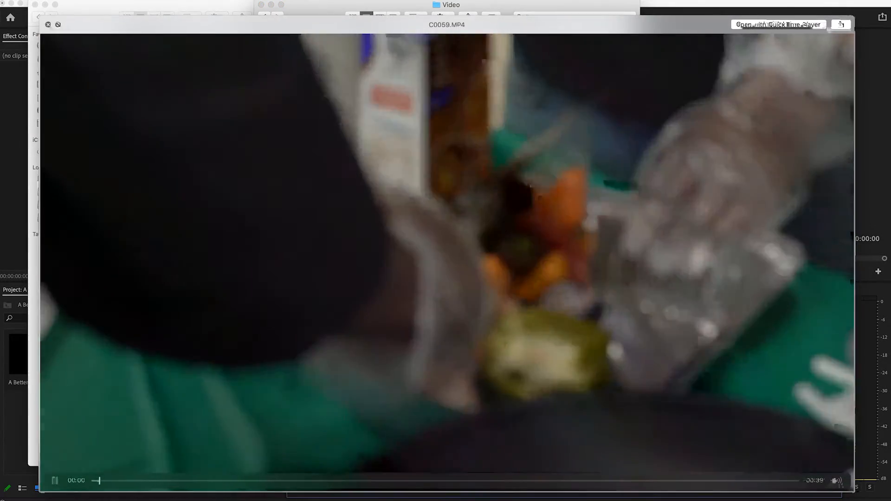
{"action": "key", "text": "space"}
{"action": "key", "text": "space"}
{"action": "key", "text": "space"}
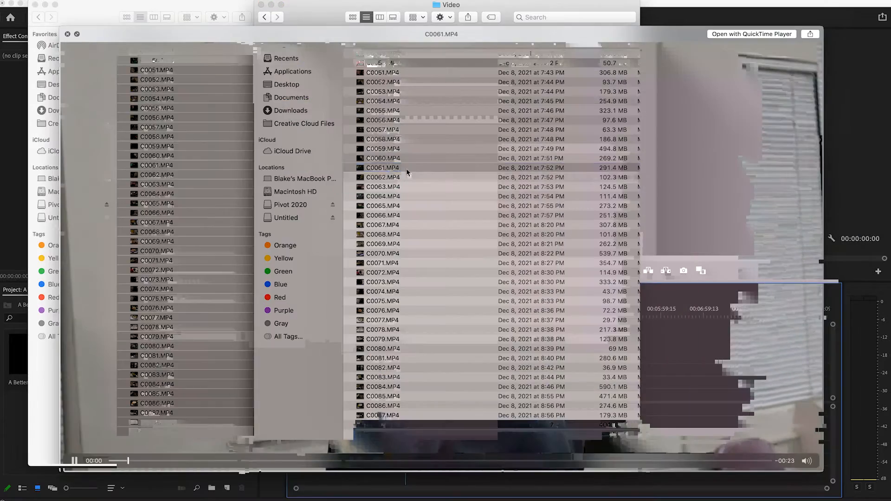
{"action": "left_click", "coordinate": [403, 187]}
{"action": "key", "text": "space"}
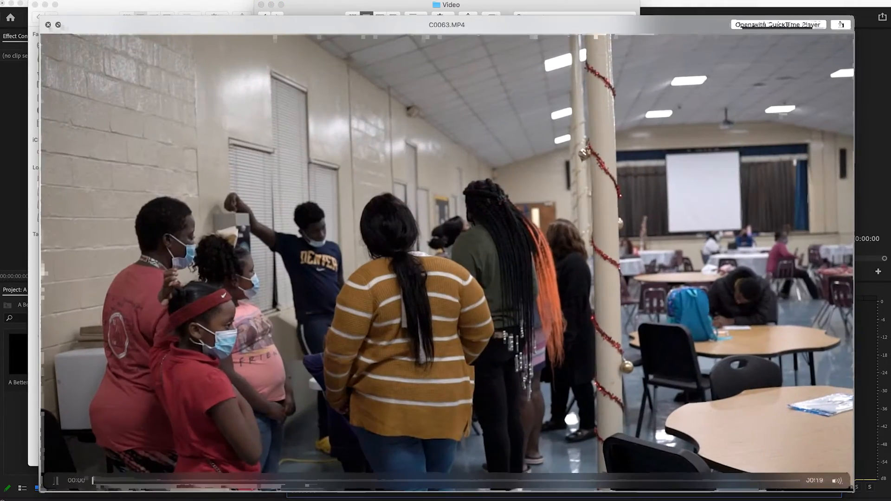
{"action": "key", "text": "Down"}
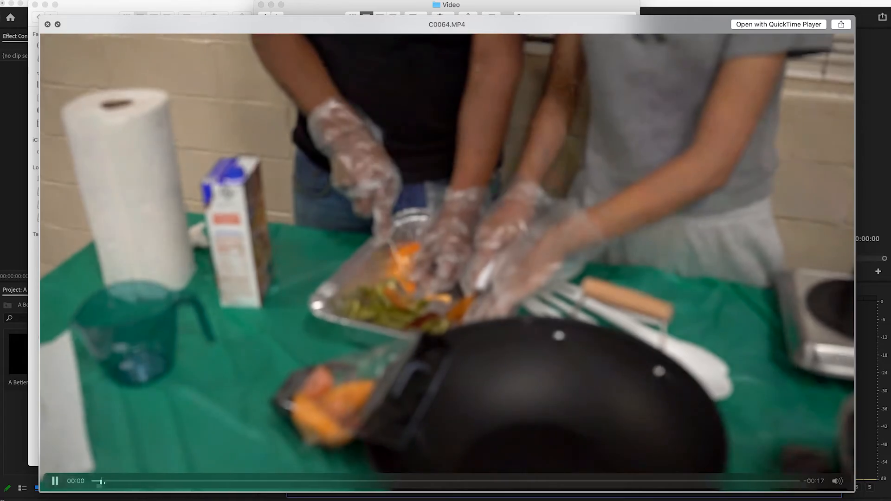
{"action": "key", "text": "Up"}
{"action": "key", "text": "Up"}
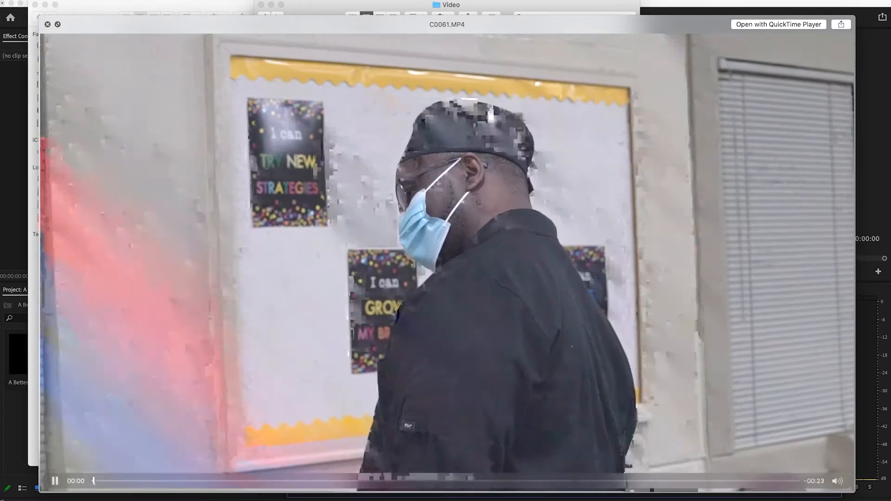
{"action": "key", "text": "Down"}
{"action": "key", "text": "space"}
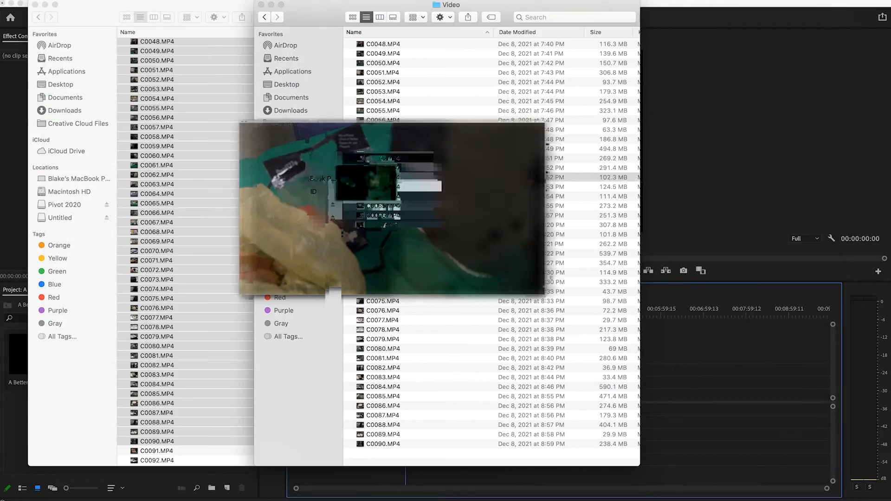
Preview the earlier clips again, going back from C0054.MP4 to C0049.MP4, to judge which scenes belong together.
{"action": "left_click", "coordinate": [427, 102]}
{"action": "key", "text": "space"}
{"action": "key", "text": "Up"}
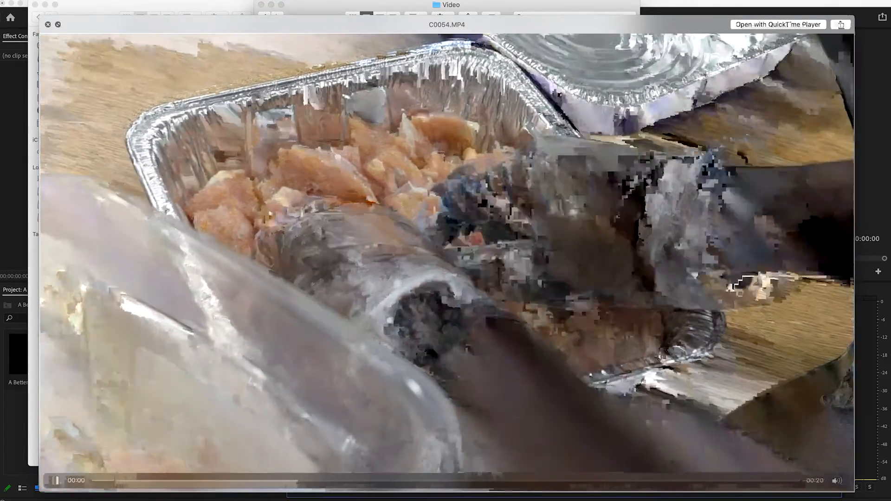
{"action": "key", "text": "Up"}
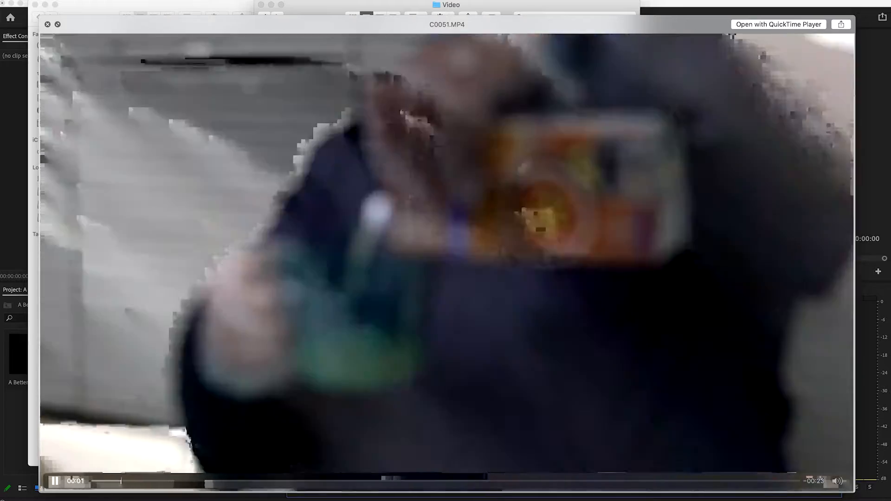
{"action": "key", "text": "Up"}
{"action": "key", "text": "Up"}
{"action": "key", "text": "Up"}
{"action": "key", "text": "space"}
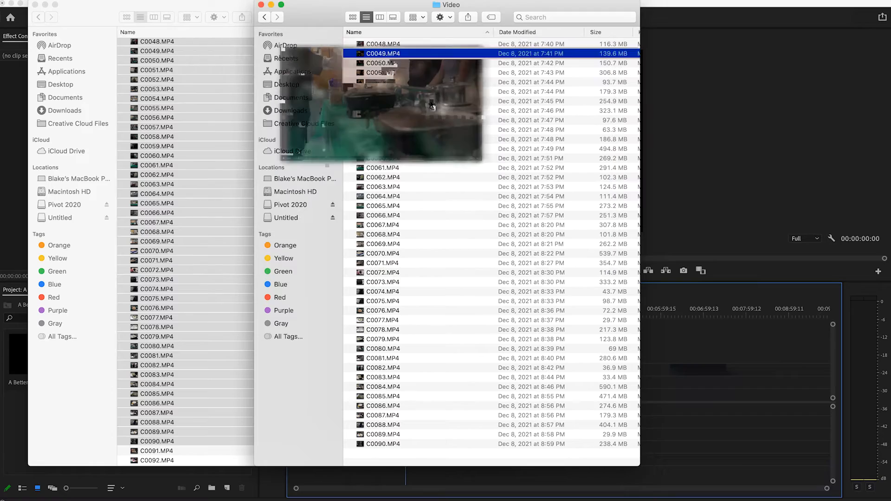
Create two new folders named "Prep" and "Families" inside the Video folder.
{"action": "left_click", "coordinate": [450, 21]}
{"action": "left_click", "coordinate": [456, 27]}
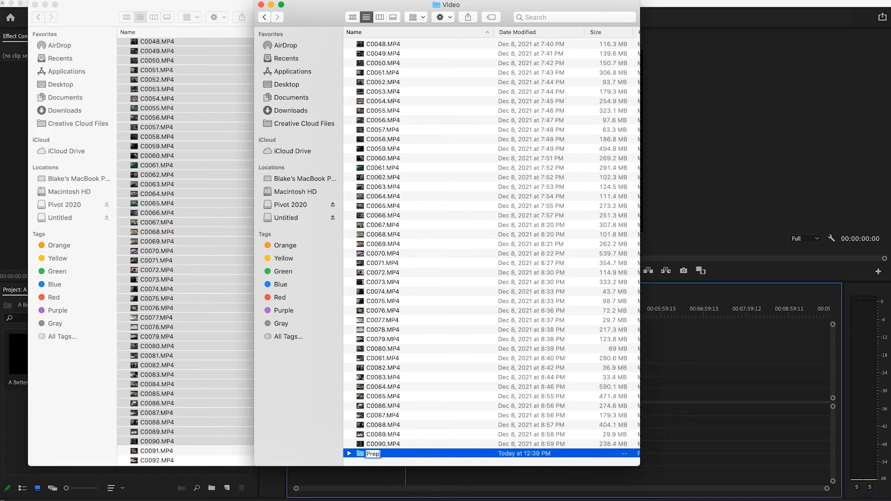
{"action": "left_click", "coordinate": [450, 16]}
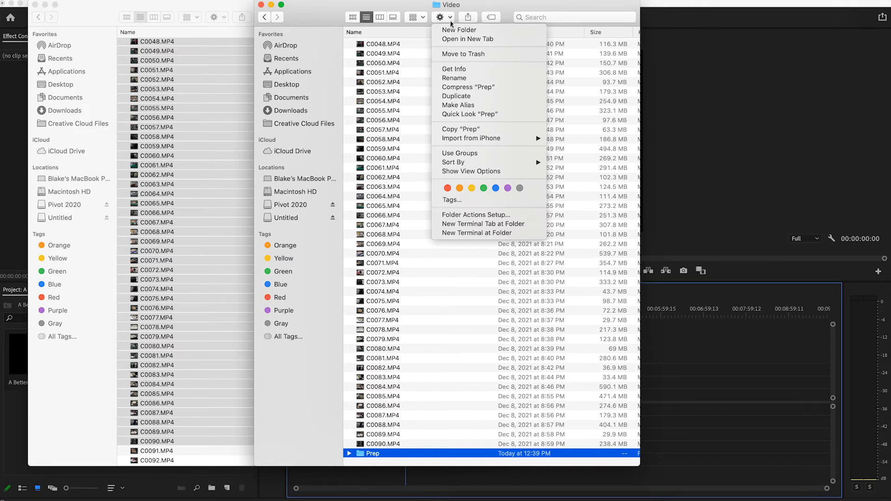
{"action": "left_click", "coordinate": [454, 30]}
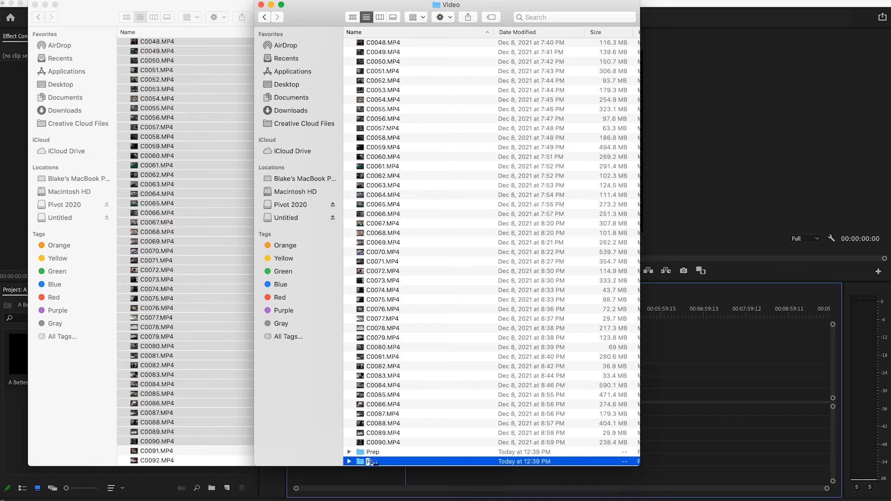
{"action": "type", "text": "Families"}
{"action": "key", "text": "Return"}
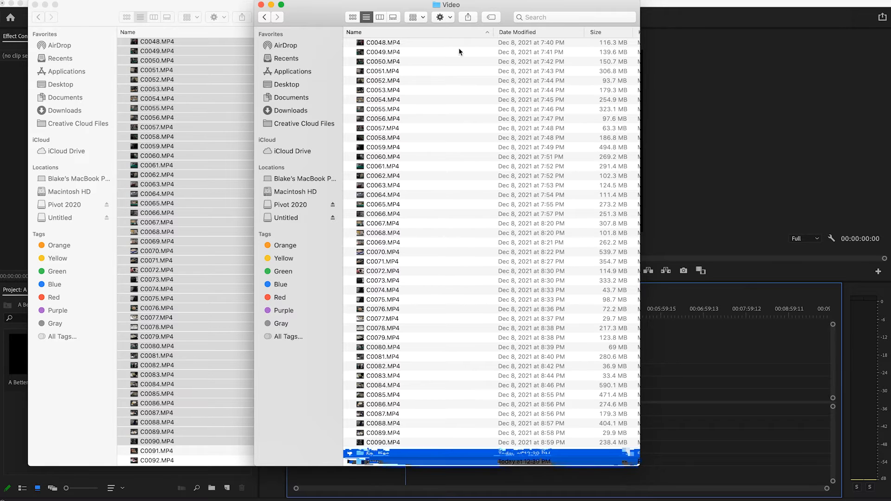
Create a third new folder named "Plating" inside the Video folder.
{"action": "left_click", "coordinate": [450, 18]}
{"action": "left_click", "coordinate": [456, 30]}
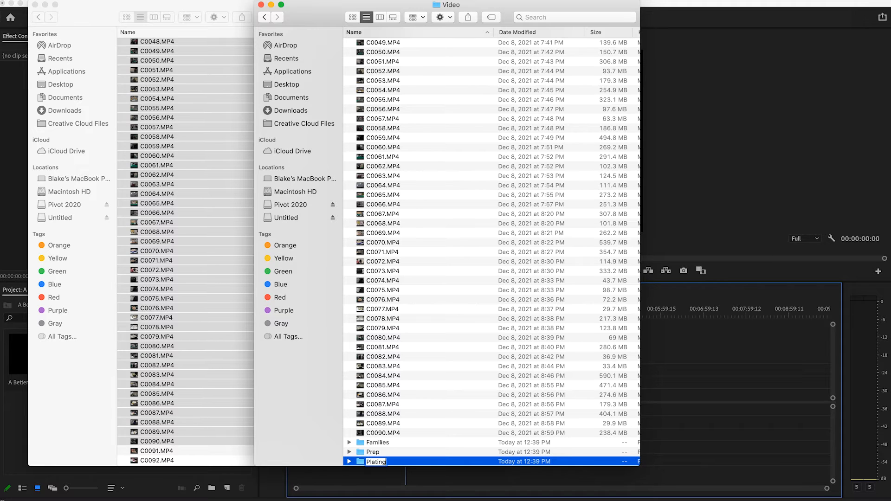
{"action": "type", "text": "Plating"}
{"action": "key", "text": "Return"}
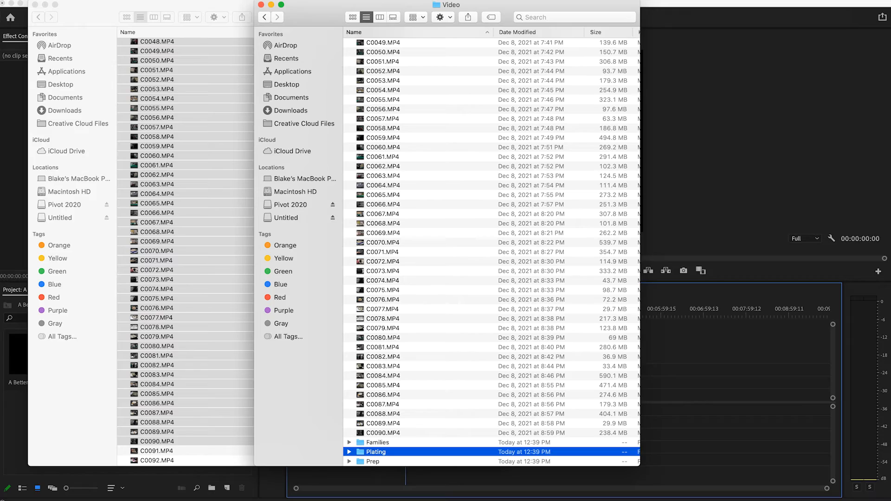
Preview the clips from C0048.MP4 to C0053.MP4 to judge which category each one belongs to.
{"action": "scroll", "coordinate": [436, 159], "scroll_direction": "up", "scroll_amount": 1}
{"action": "left_click", "coordinate": [420, 44]}
{"action": "key", "text": "space"}
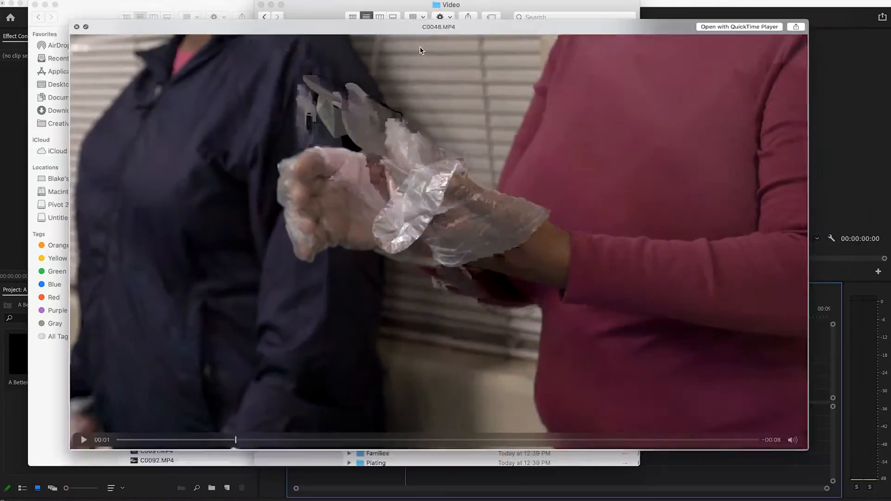
{"action": "key", "text": "space"}
{"action": "left_click", "coordinate": [420, 57]}
{"action": "key", "text": "space"}
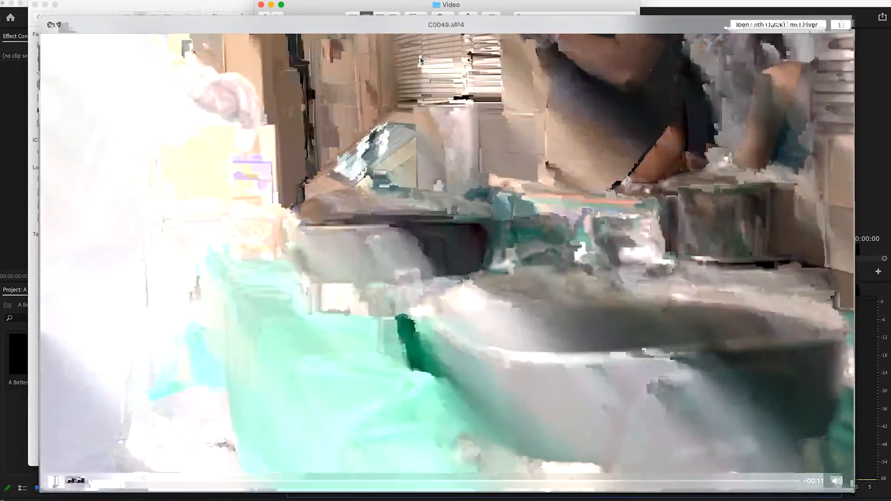
{"action": "key", "text": "space"}
{"action": "key", "text": "space"}
{"action": "key", "text": "space"}
{"action": "key", "text": "Down"}
{"action": "key", "text": "Down"}
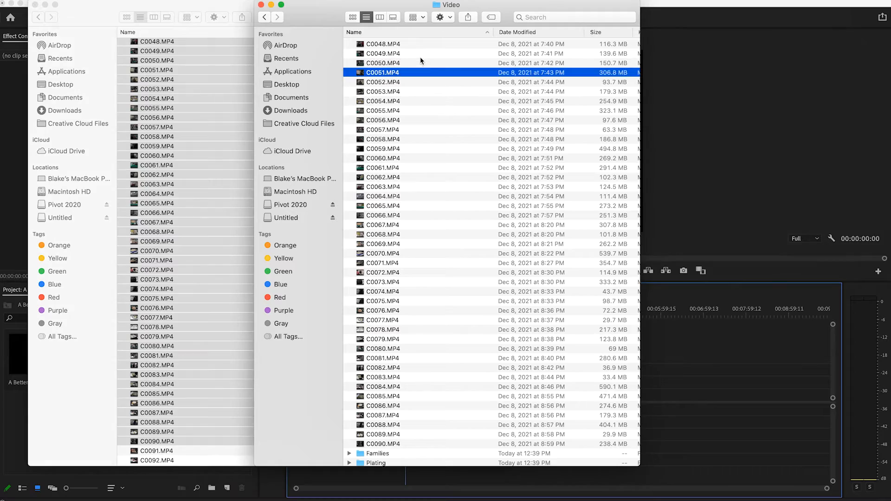
{"action": "key", "text": "space"}
{"action": "key", "text": "space"}
{"action": "key", "text": "Down"}
{"action": "key", "text": "space"}
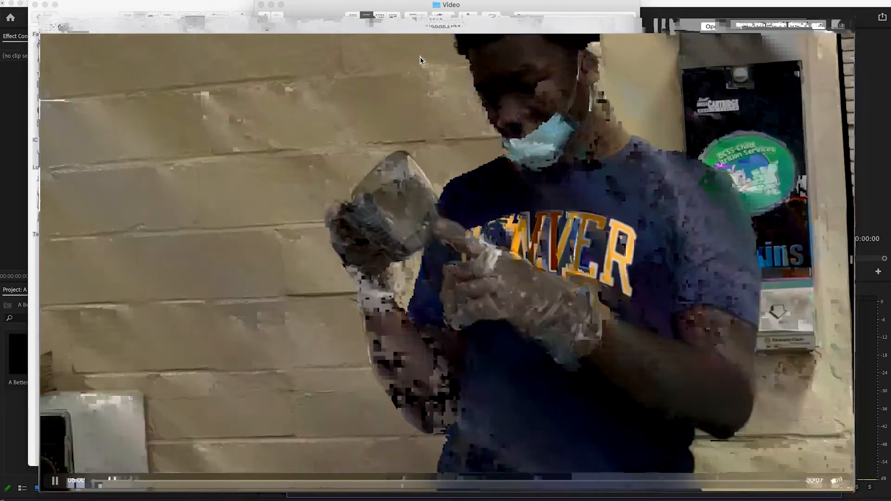
{"action": "key", "text": "space"}
{"action": "key", "text": "Down"}
{"action": "key", "text": "space"}
{"action": "key", "text": "space"}
{"action": "key", "text": "Up"}
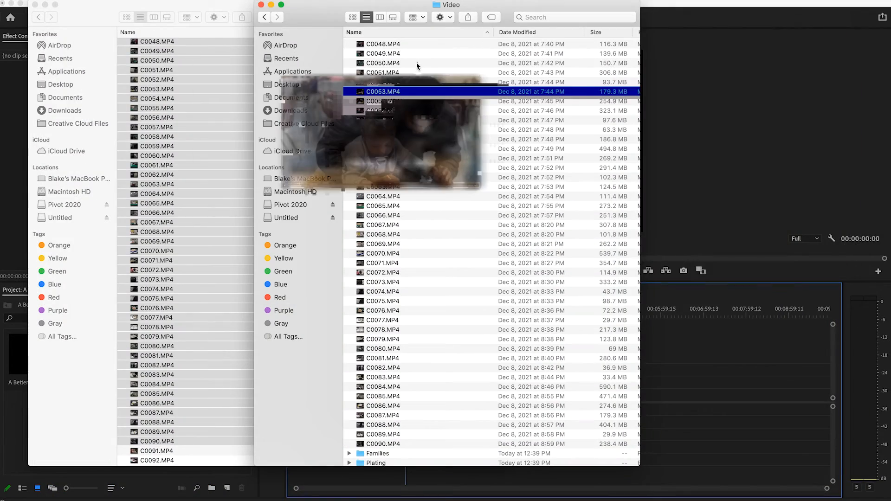
Move C0048.MP4 through C0052.MP4 into the Prep folder and C0053.MP4 into the Families folder.
{"action": "left_click", "coordinate": [402, 45], "text": "shift"}
{"action": "left_click_drag", "start_coordinate": [410, 289], "coordinate": [381, 462]}
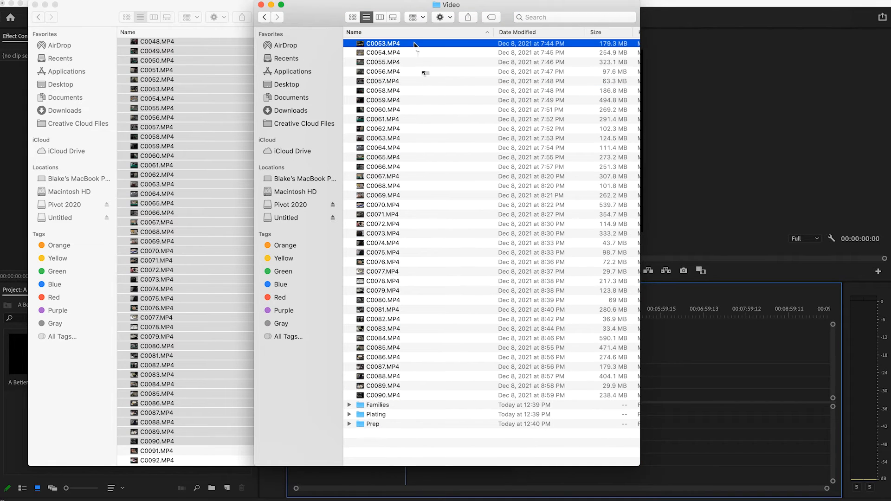
{"action": "left_click_drag", "start_coordinate": [420, 341], "coordinate": [401, 406]}
Preview C0054.MP4 through C0057.MP4 and move C0054.MP4 through C0056.MP4 into the Prep folder.
{"action": "left_click", "coordinate": [404, 45]}
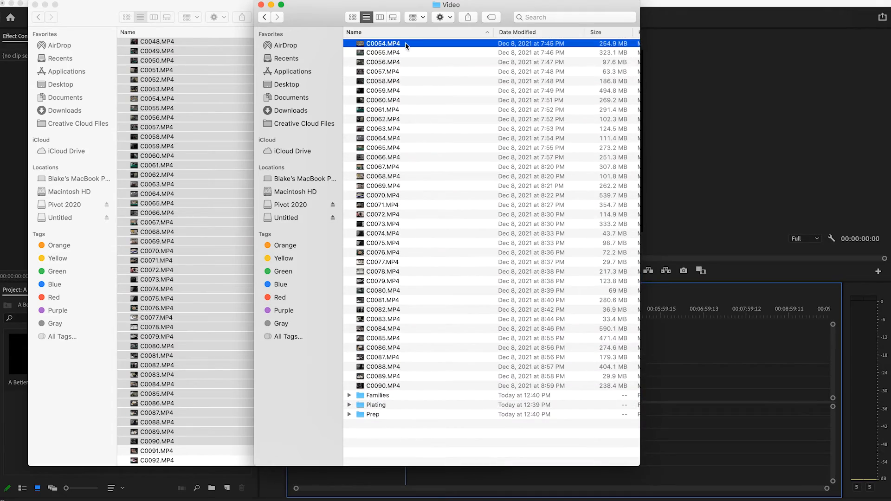
{"action": "key", "text": "space"}
{"action": "key", "text": "Down"}
{"action": "key", "text": "Down"}
{"action": "key", "text": "Down"}
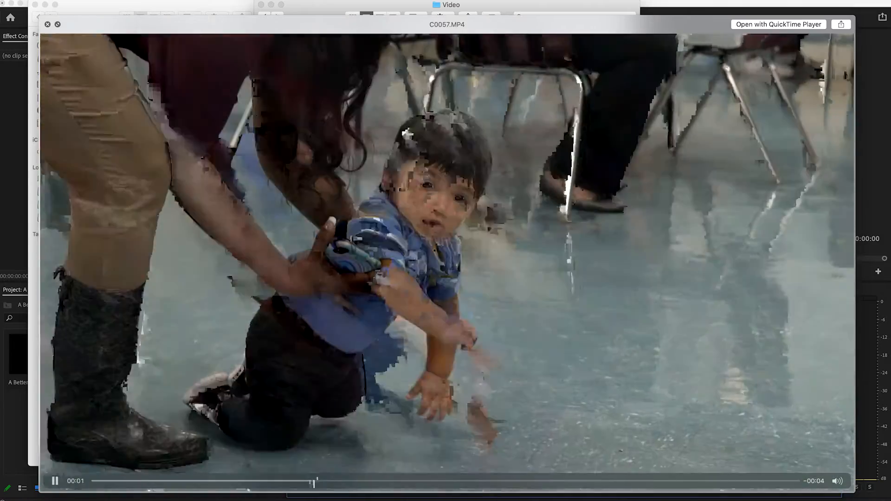
{"action": "key", "text": "space"}
{"action": "left_click", "coordinate": [404, 53]}
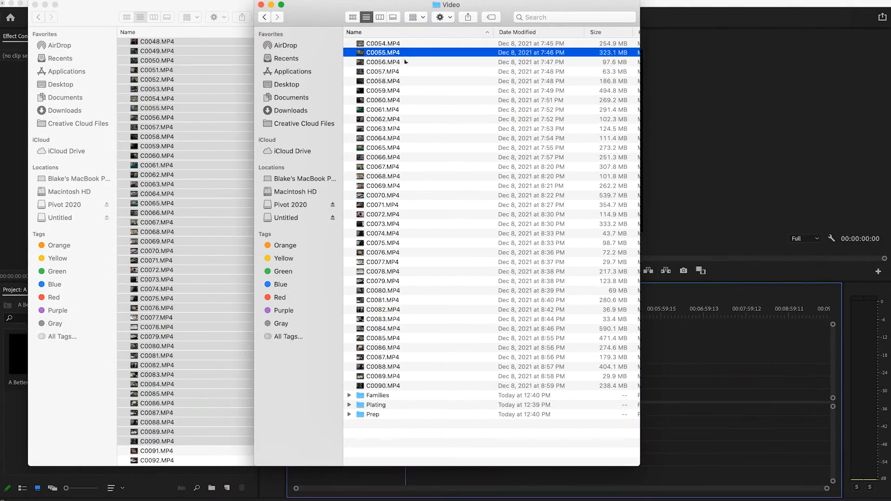
{"action": "left_click_drag", "start_coordinate": [388, 198], "coordinate": [374, 415]}
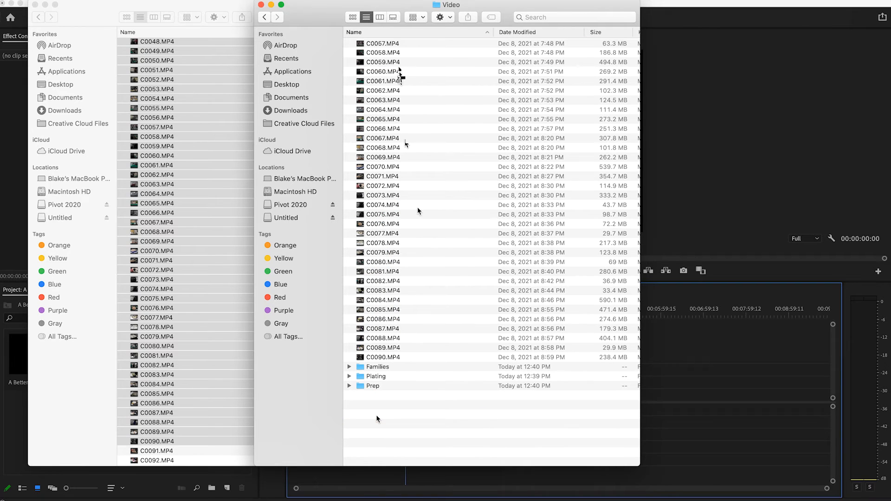
Preview C0057.MP4 and move it into the Families folder.
{"action": "key", "text": "space"}
{"action": "key", "text": "space"}
{"action": "left_click_drag", "start_coordinate": [397, 177], "coordinate": [378, 368]}
Preview the clips from C0058.MP4 to C0070.MP4 to check whether prep and cooking scenes can share one category.
{"action": "left_click", "coordinate": [405, 54]}
{"action": "key", "text": "space"}
{"action": "key", "text": "space"}
{"action": "key", "text": "Up"}
{"action": "key", "text": "space"}
{"action": "key", "text": "space"}
{"action": "key", "text": "Down"}
{"action": "key", "text": "space"}
{"action": "key", "text": "space"}
{"action": "key", "text": "Down"}
{"action": "key", "text": "space"}
{"action": "key", "text": "space"}
{"action": "key", "text": "space"}
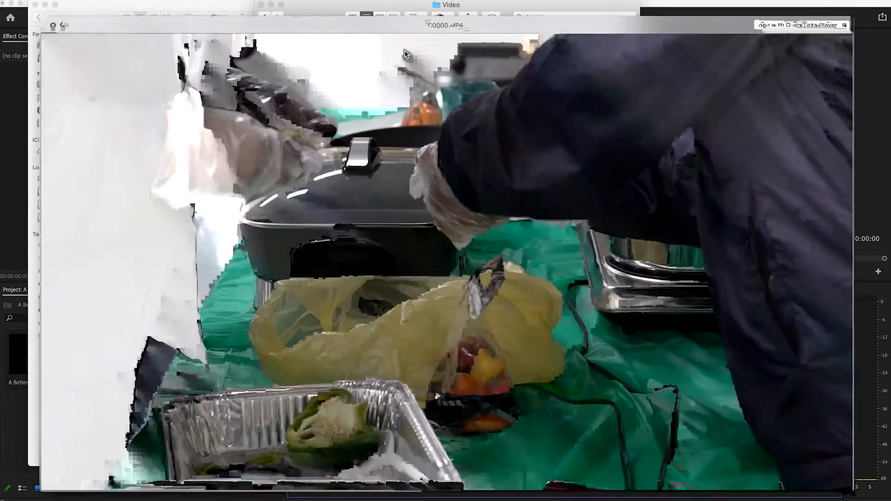
{"action": "key", "text": "space"}
{"action": "key", "text": "space"}
{"action": "key", "text": "space"}
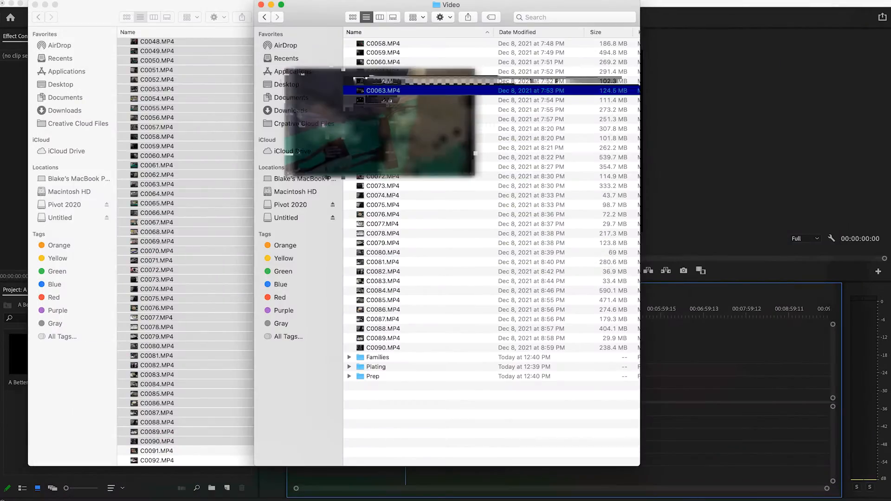
{"action": "key", "text": "space"}
{"action": "key", "text": "space"}
{"action": "key", "text": "Up"}
{"action": "key", "text": "Down"}
{"action": "key", "text": "Down"}
{"action": "key", "text": "Down"}
{"action": "key", "text": "space"}
{"action": "key", "text": "space"}
{"action": "key", "text": "space"}
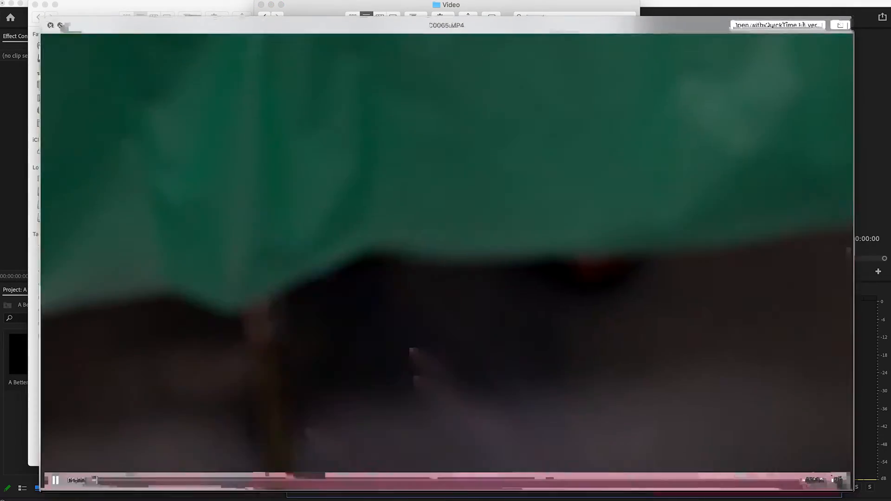
{"action": "key", "text": "Down"}
{"action": "key", "text": "Down"}
{"action": "key", "text": "Down"}
{"action": "key", "text": "Down"}
{"action": "key", "text": "Down"}
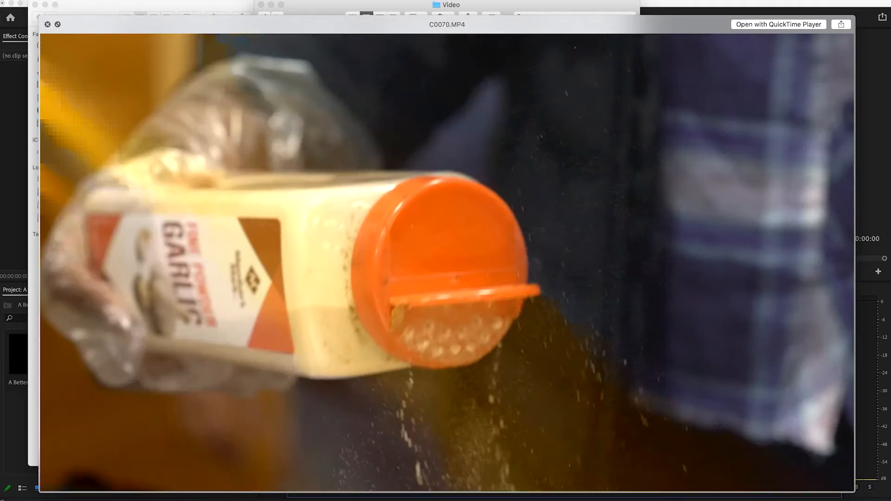
{"action": "key", "text": "Up"}
{"action": "key", "text": "Up"}
{"action": "key", "text": "Up"}
{"action": "key", "text": "space"}
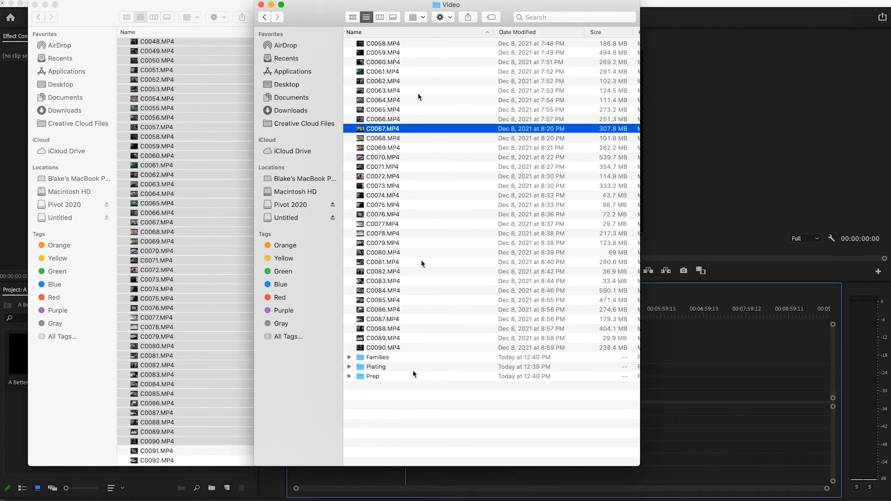
Rename the Prep folder to "Cooking".
{"action": "left_click", "coordinate": [385, 376]}
{"action": "right_click", "coordinate": [390, 378]}
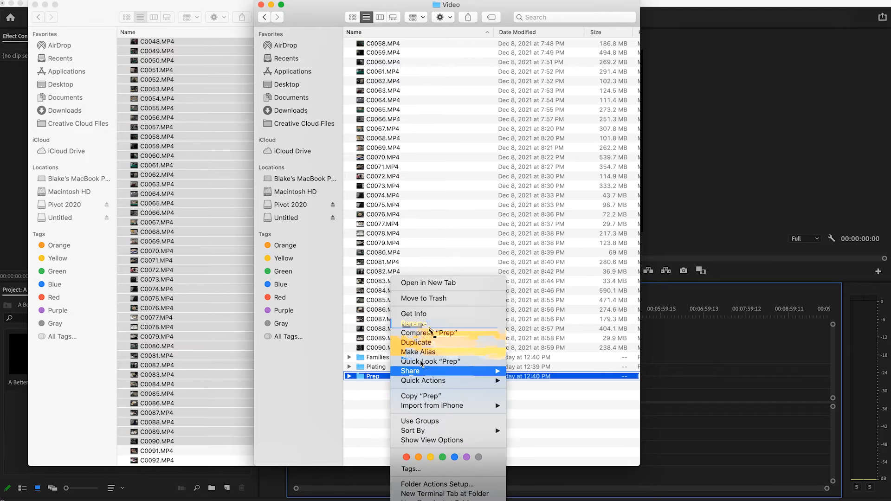
{"action": "left_click", "coordinate": [429, 325]}
{"action": "type", "text": "Coo"}
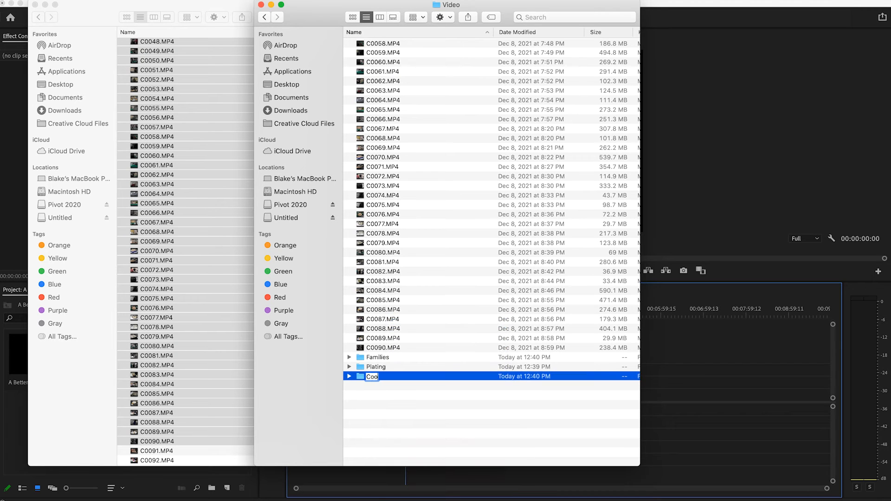
{"action": "left_click", "coordinate": [411, 99]}
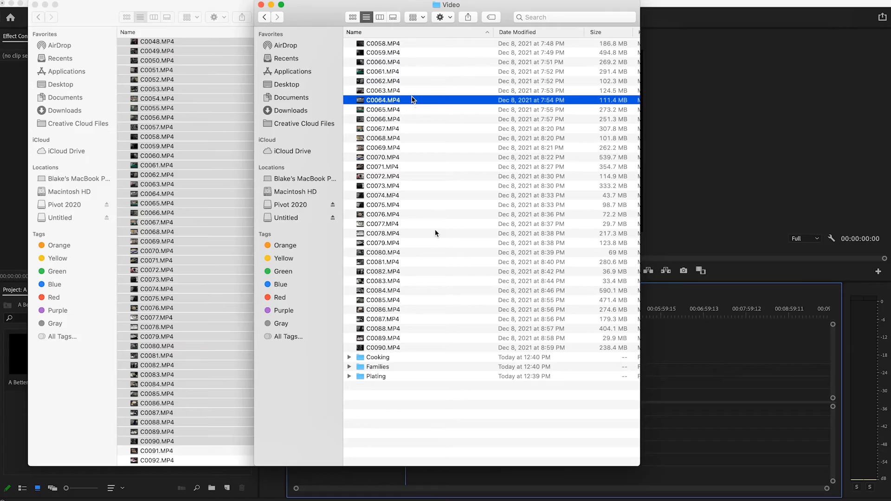
Preview the clips from C0064.MP4 to C0079.MP4 and back to C0076.MP4 to find where the cooking scenes end.
{"action": "key", "text": "space"}
{"action": "key", "text": "Down"}
{"action": "key", "text": "Down"}
{"action": "key", "text": "Down"}
{"action": "key", "text": "Down"}
{"action": "key", "text": "Down"}
{"action": "key", "text": "Down"}
{"action": "key", "text": "Down"}
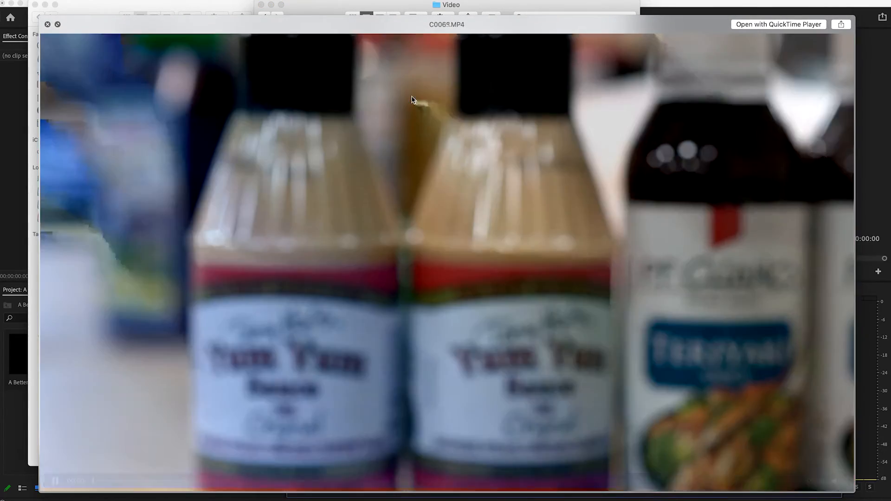
{"action": "key", "text": "Down"}
{"action": "key", "text": "Down"}
{"action": "key", "text": "Down"}
{"action": "key", "text": "Down"}
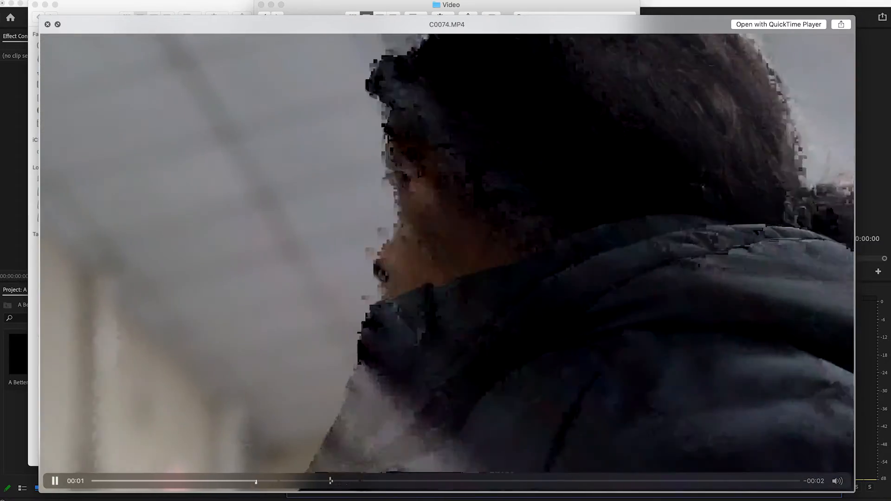
{"action": "key", "text": "Up"}
{"action": "key", "text": "Down"}
{"action": "key", "text": "Down"}
{"action": "key", "text": "Down"}
{"action": "key", "text": "Down"}
{"action": "key", "text": "Down"}
{"action": "key", "text": "Down"}
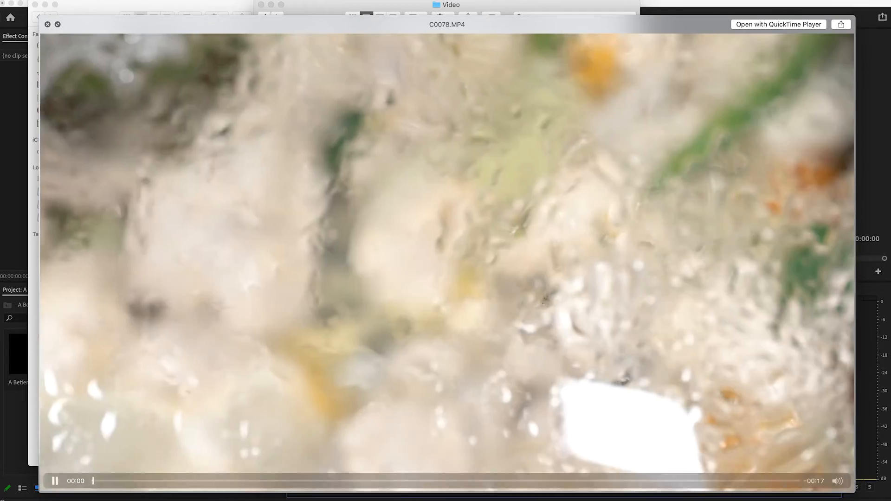
{"action": "key", "text": "Up"}
{"action": "key", "text": "Up"}
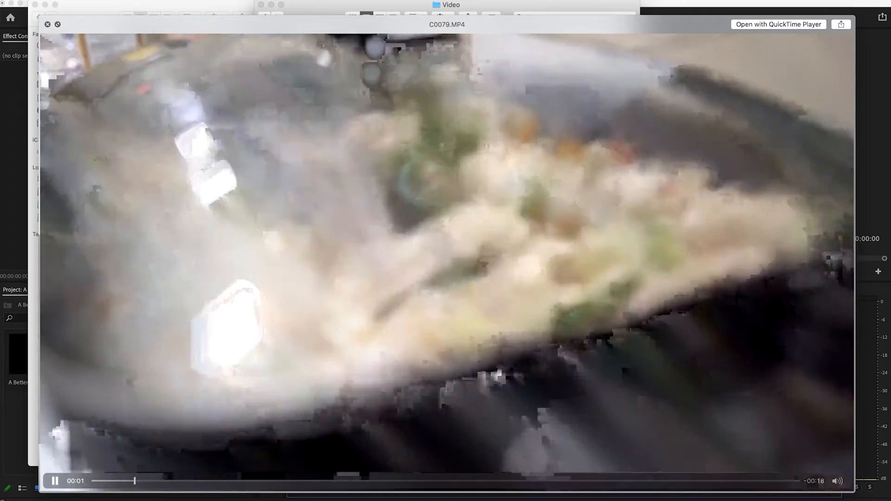
{"action": "key", "text": "Up"}
{"action": "key", "text": "Up"}
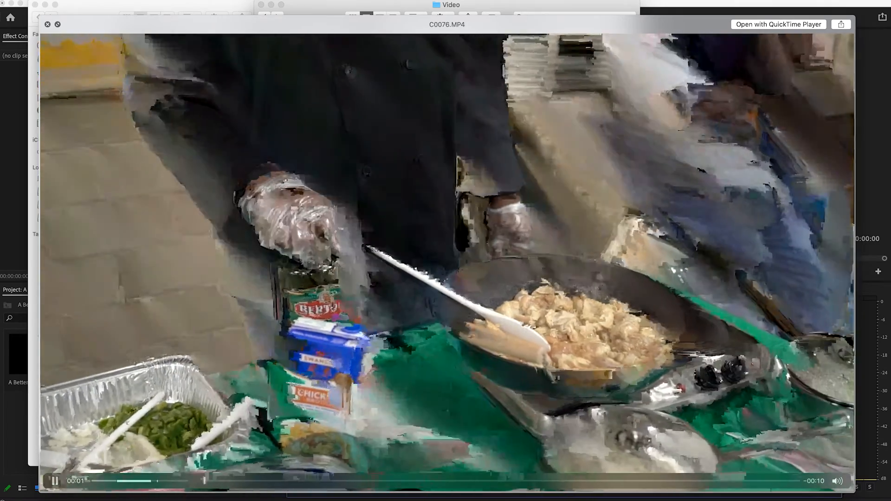
{"action": "key", "text": "space"}
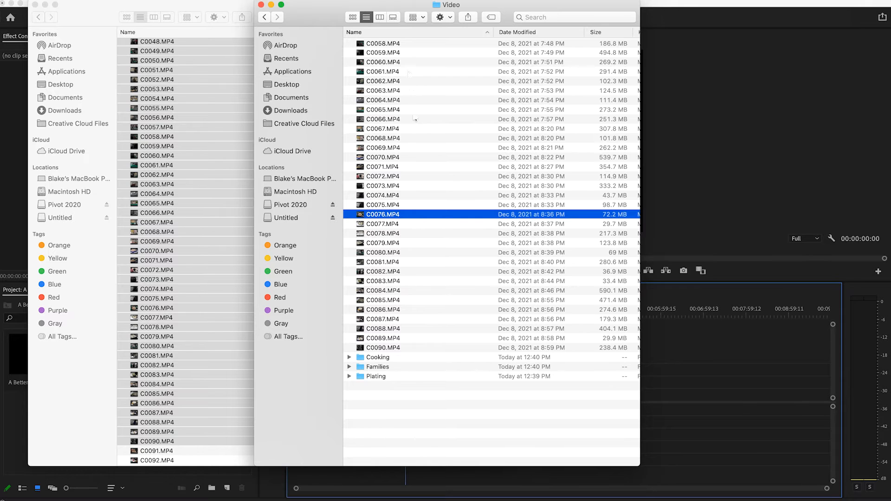
Move C0058.MP4 through C0076.MP4 into the Cooking folder.
{"action": "left_click", "coordinate": [402, 52], "text": "shift"}
{"action": "left_click_drag", "start_coordinate": [404, 44], "coordinate": [377, 360]}
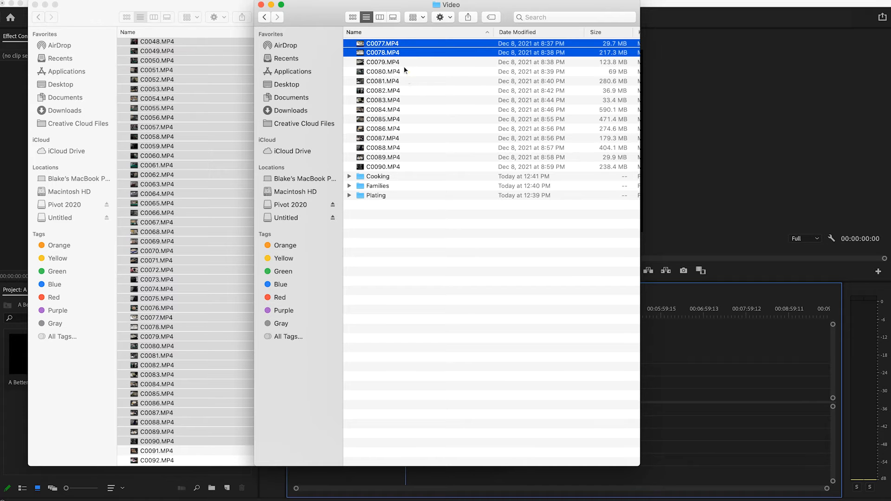
Preview the next clips up to C0081.MP4 and move C0080.MP4 into the Cooking folder.
{"action": "key", "text": "space"}
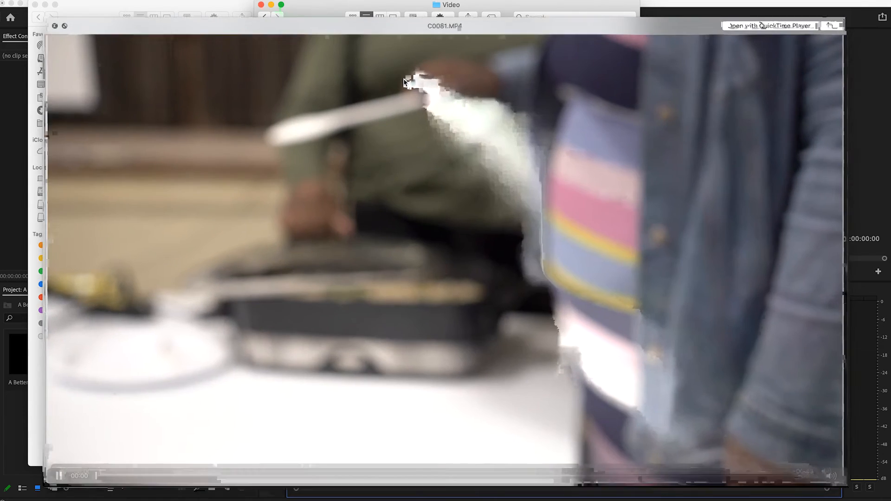
{"action": "key", "text": "Down"}
{"action": "key", "text": "Down"}
{"action": "key", "text": "Down"}
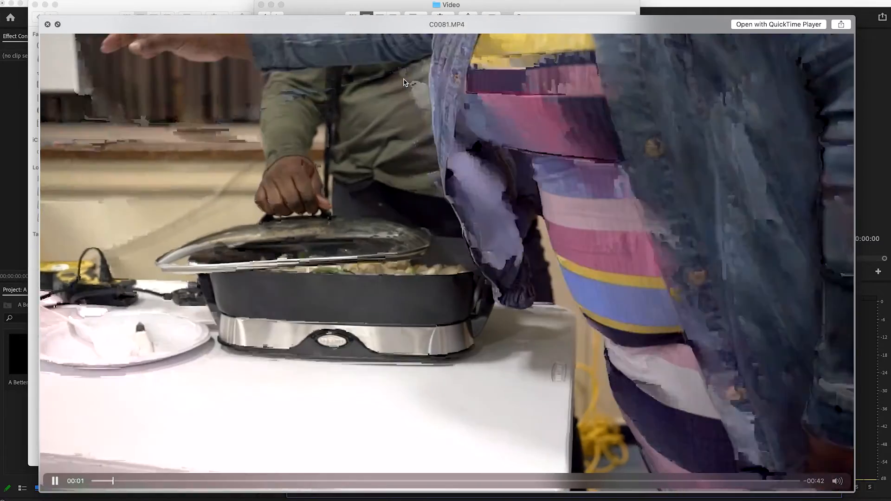
{"action": "key", "text": "Up"}
{"action": "key", "text": "Up"}
{"action": "key", "text": "space"}
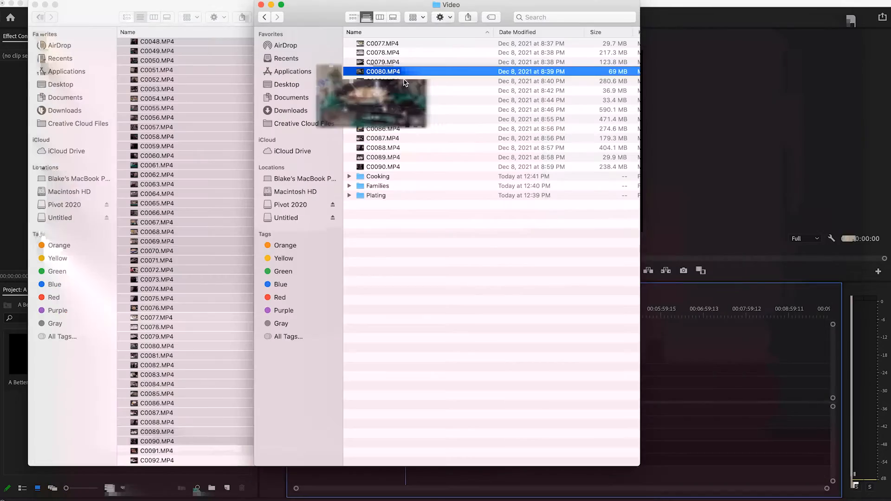
{"action": "left_click_drag", "start_coordinate": [390, 75], "coordinate": [379, 181]}
Preview the clips around C0083.MP4 to C0085.MP4 to check whether they show plating and serving.
{"action": "left_click", "coordinate": [403, 88]}
{"action": "key", "text": "space"}
{"action": "key", "text": "Down"}
{"action": "key", "text": "Down"}
{"action": "key", "text": "Down"}
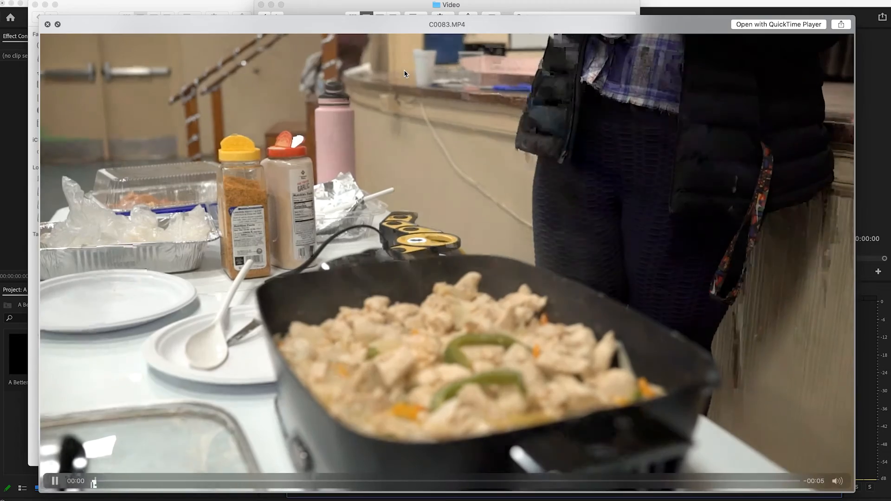
{"action": "key", "text": "Down"}
{"action": "key", "text": "Down"}
{"action": "key", "text": "Down"}
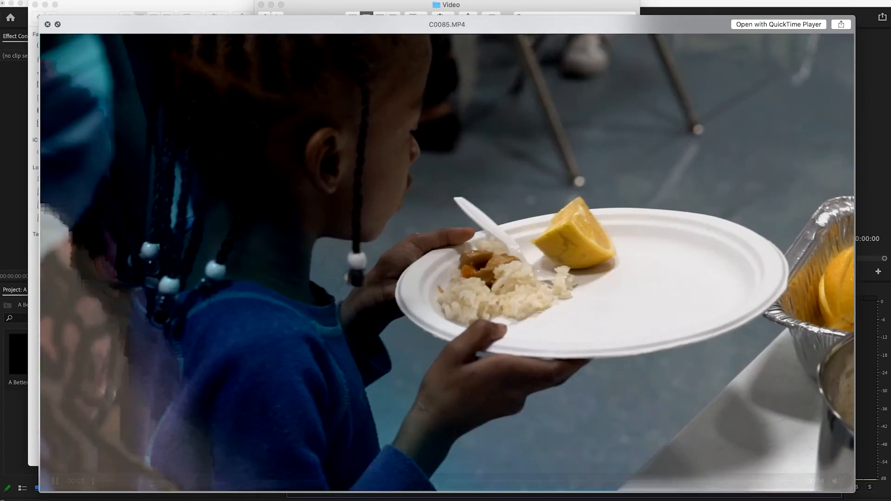
{"action": "key", "text": "space"}
Move all remaining loose clips, C0077.MP4 through C0090.MP4, into the Plating folder.
{"action": "left_click", "coordinate": [406, 156]}
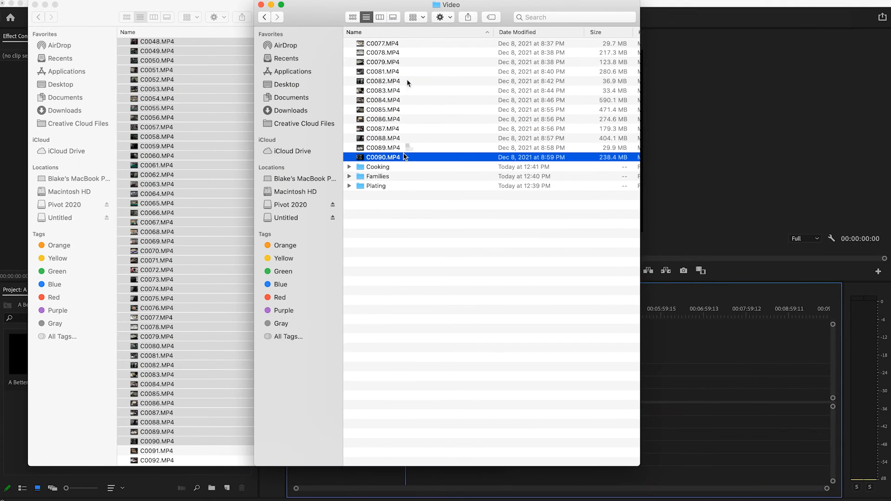
{"action": "left_click", "coordinate": [396, 52], "text": "shift"}
{"action": "left_click", "coordinate": [394, 43], "text": "shift"}
{"action": "left_click_drag", "start_coordinate": [395, 46], "coordinate": [386, 188]}
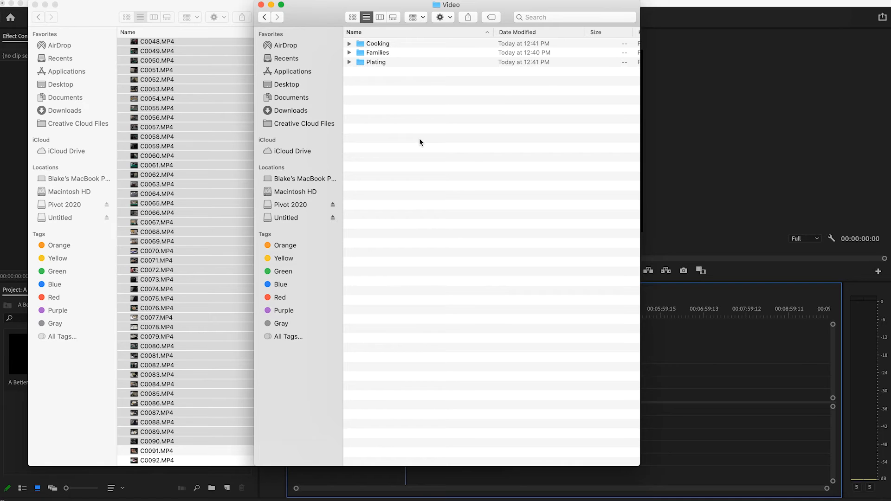
Close the extra Finder window and import the cooking event's sorted Video folder into the Premiere Pro project.
{"action": "left_click", "coordinate": [35, 5]}
{"action": "left_click", "coordinate": [264, 17]}
{"action": "left_click", "coordinate": [368, 65]}
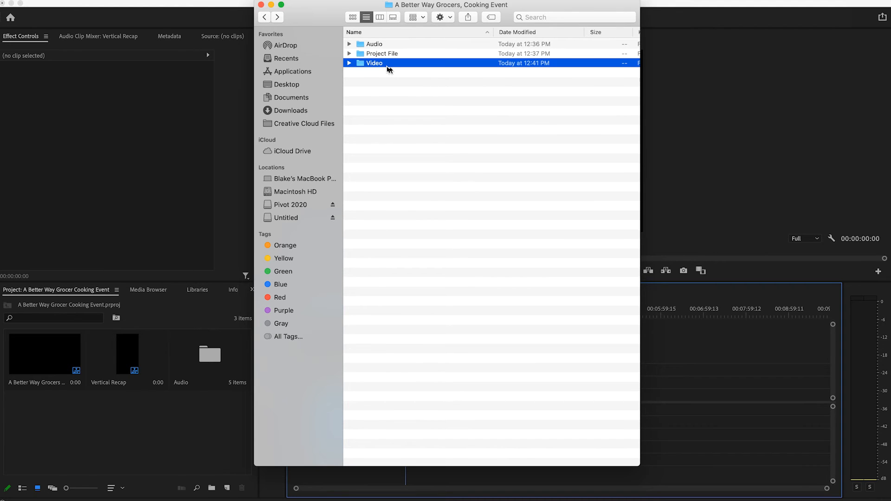
{"action": "left_click_drag", "start_coordinate": [395, 70], "coordinate": [171, 437]}
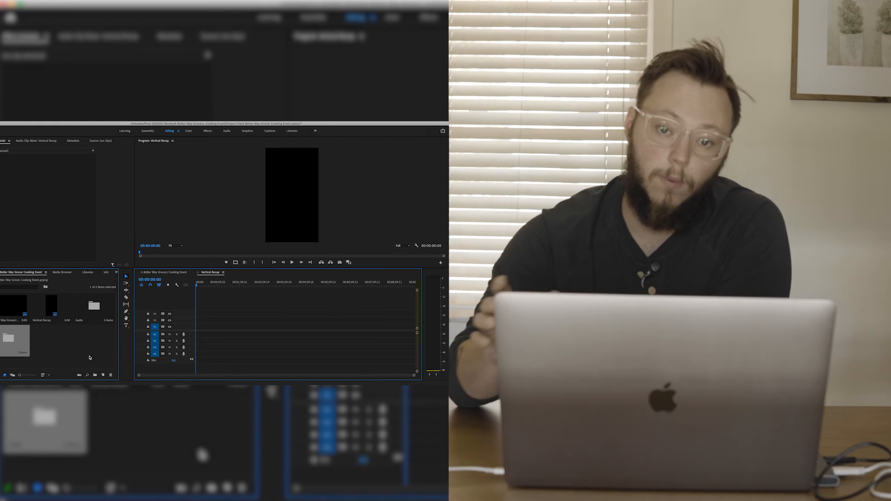
{"action": "left_click", "coordinate": [89, 358]}
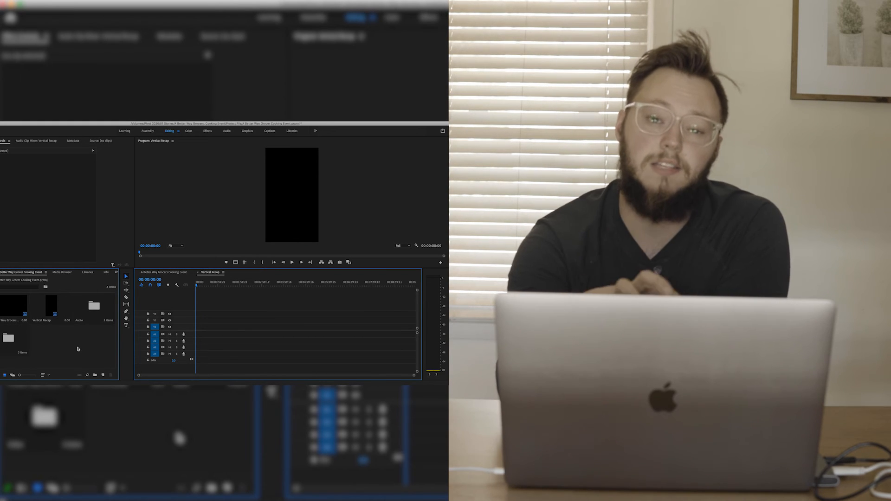